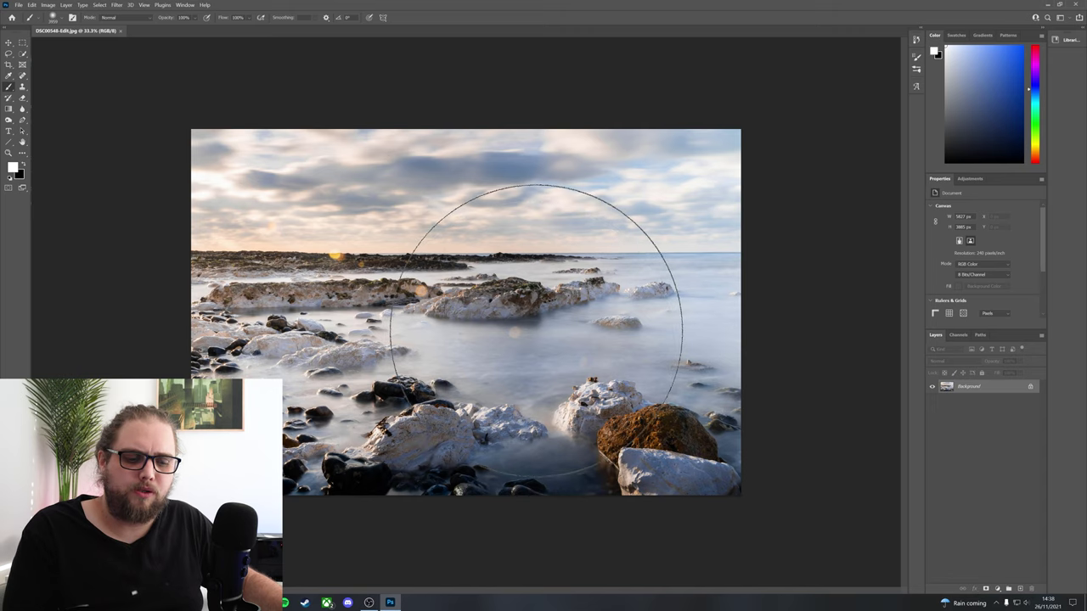
Step: Shrink the brush, unlock the Background layer, and open Sky Replacement with its default starry sky
{"action": "left_click_drag", "start_coordinate": [536, 331], "coordinate": [509, 332]}
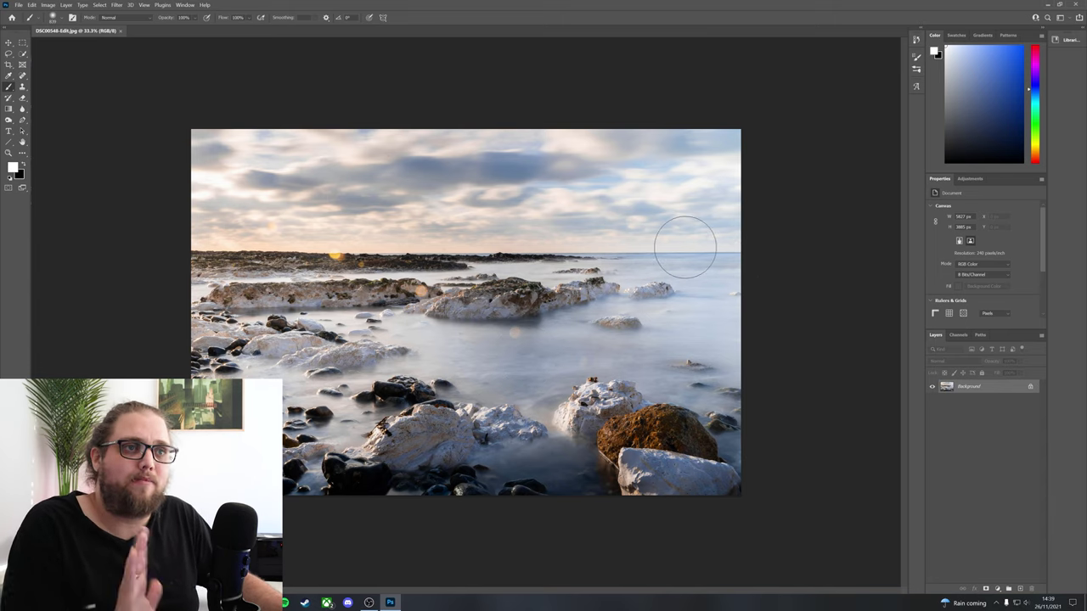
{"action": "left_click", "coordinate": [1030, 389]}
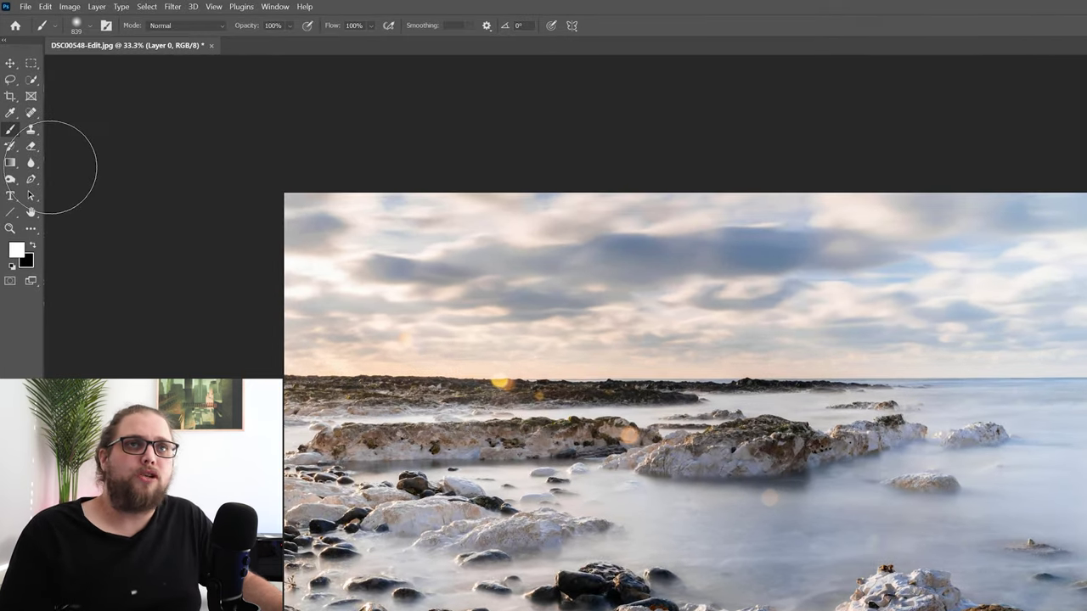
{"action": "left_click", "coordinate": [44, 6]}
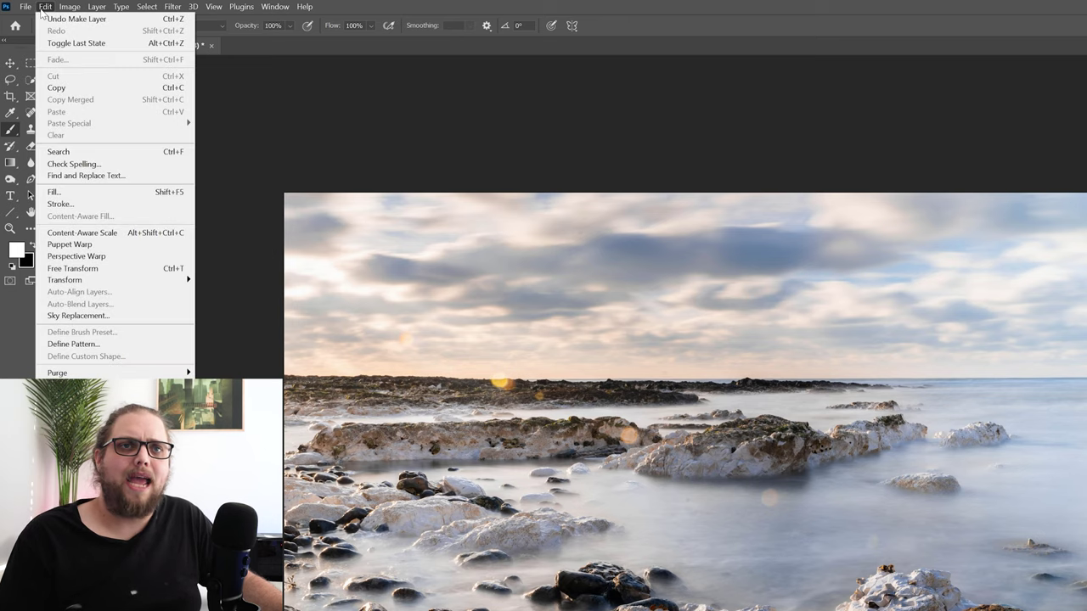
{"action": "left_click", "coordinate": [85, 316]}
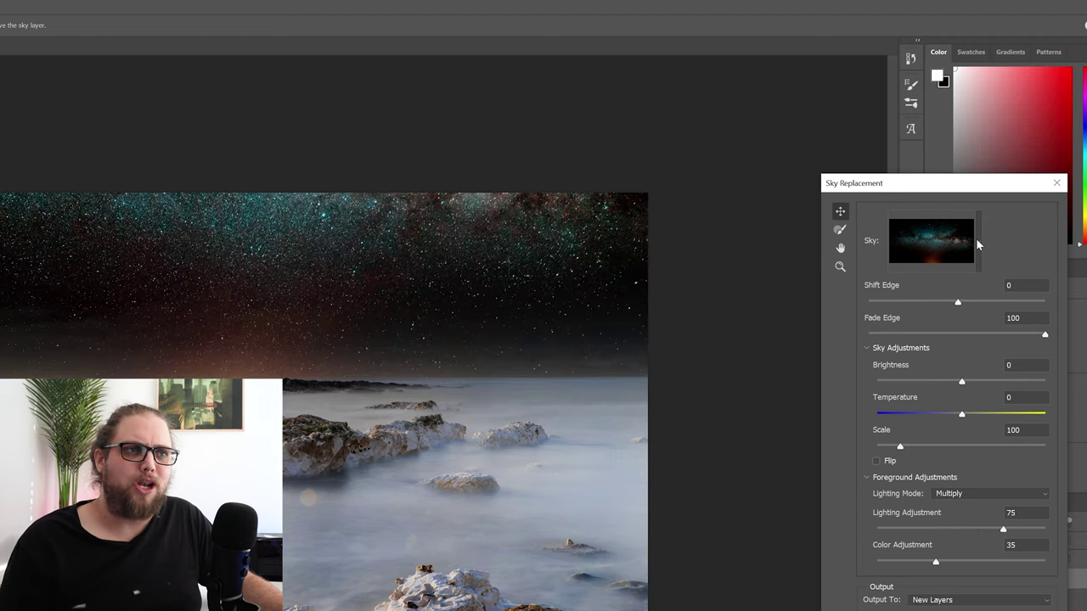
Step: Pick the orange sunset sky with dark clouds from Sunsets_Pack_1 as the replacement sky
{"action": "left_click", "coordinate": [978, 243]}
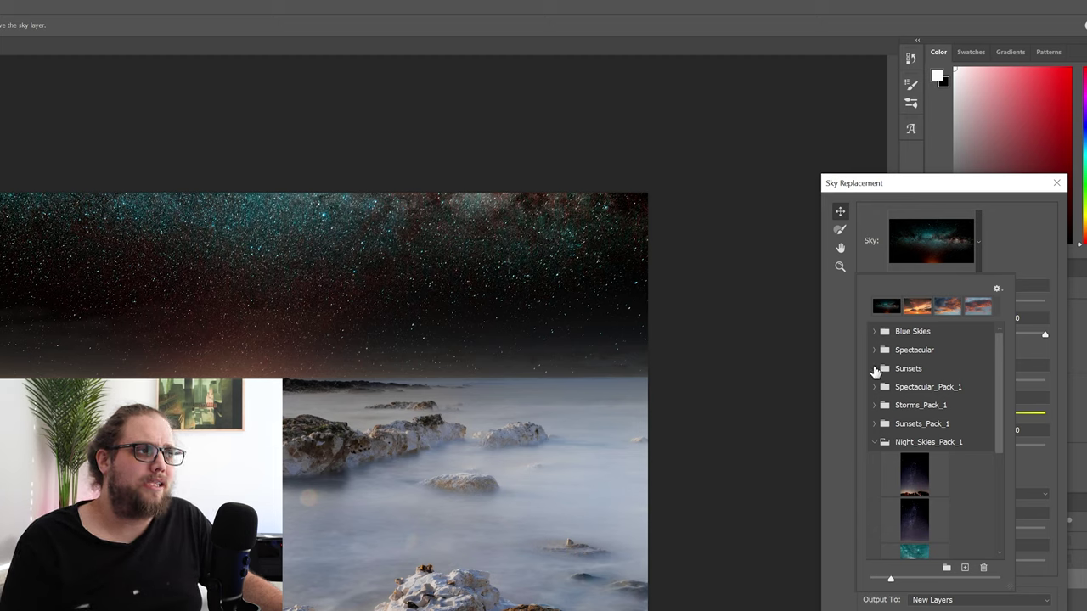
{"action": "left_click", "coordinate": [874, 424]}
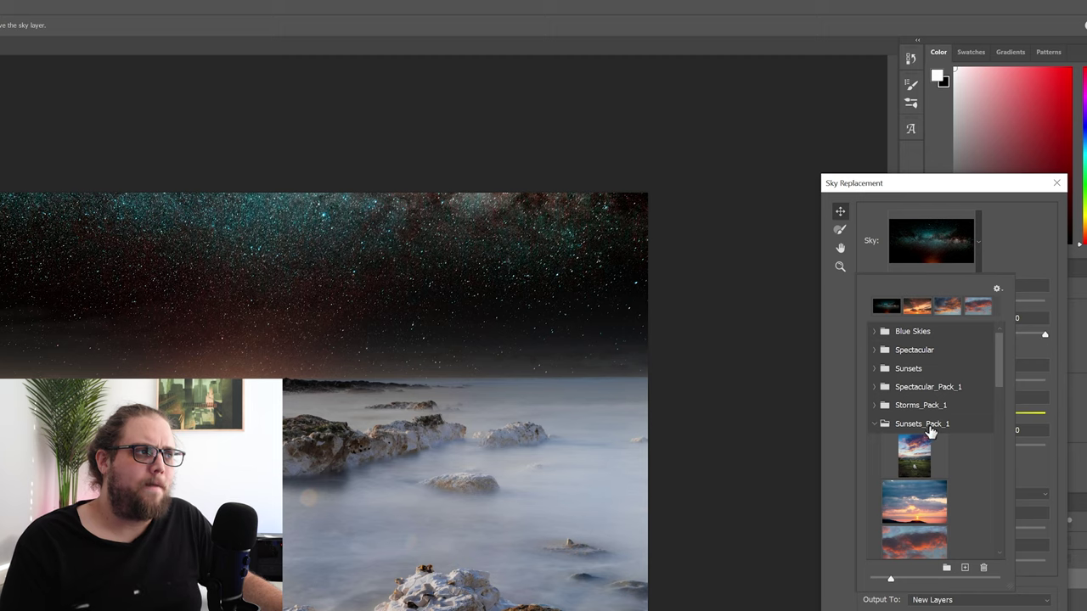
{"action": "scroll", "coordinate": [934, 434], "scroll_direction": "down", "scroll_amount": 2}
{"action": "scroll", "coordinate": [937, 446], "scroll_direction": "down", "scroll_amount": 6}
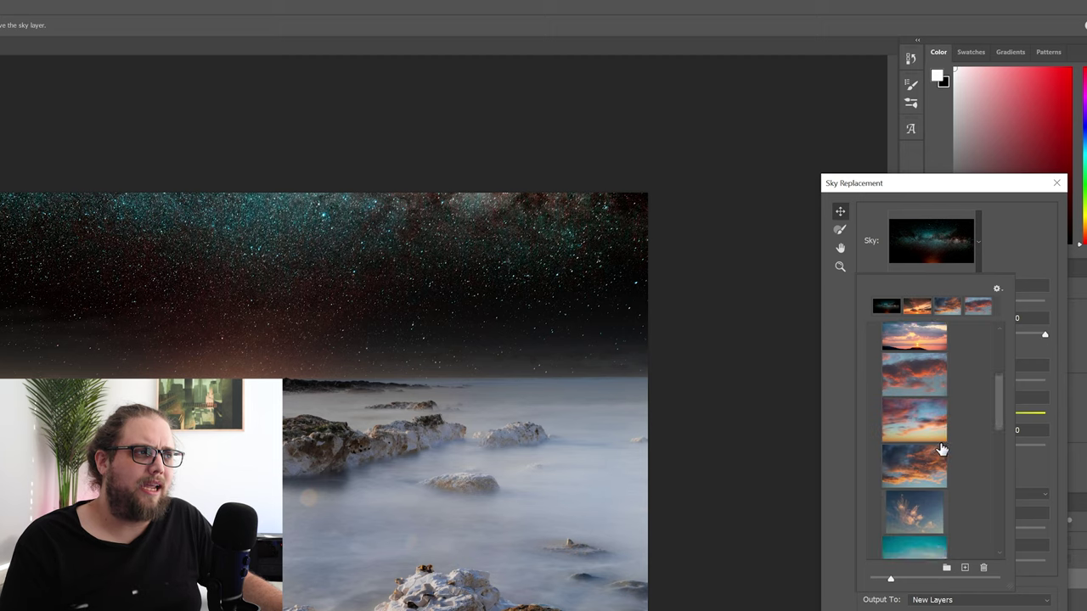
{"action": "scroll", "coordinate": [943, 459], "scroll_direction": "down", "scroll_amount": 3}
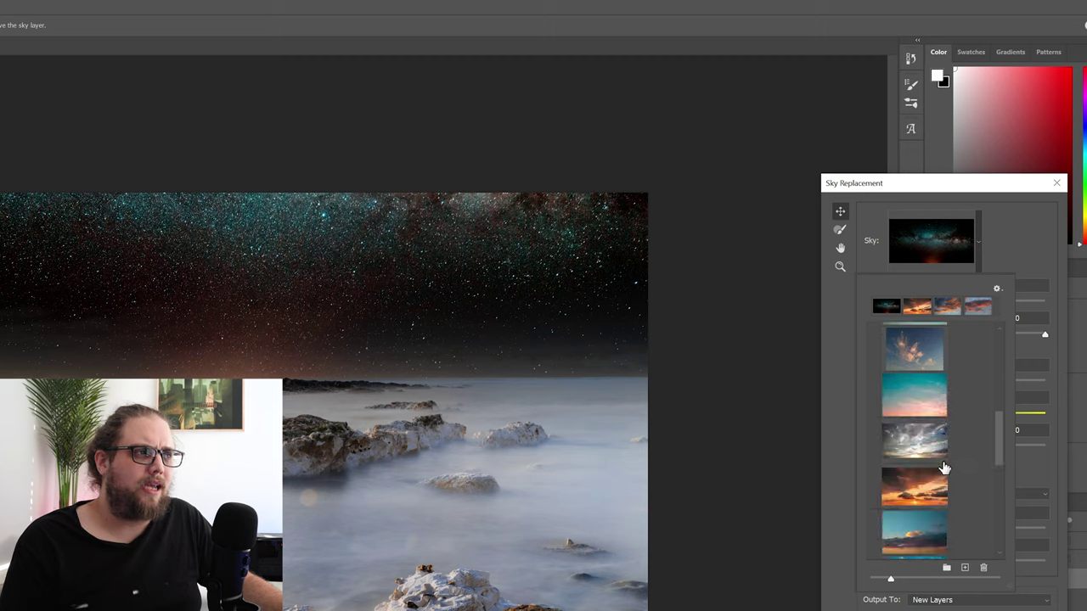
{"action": "scroll", "coordinate": [934, 484], "scroll_direction": "down", "scroll_amount": 2}
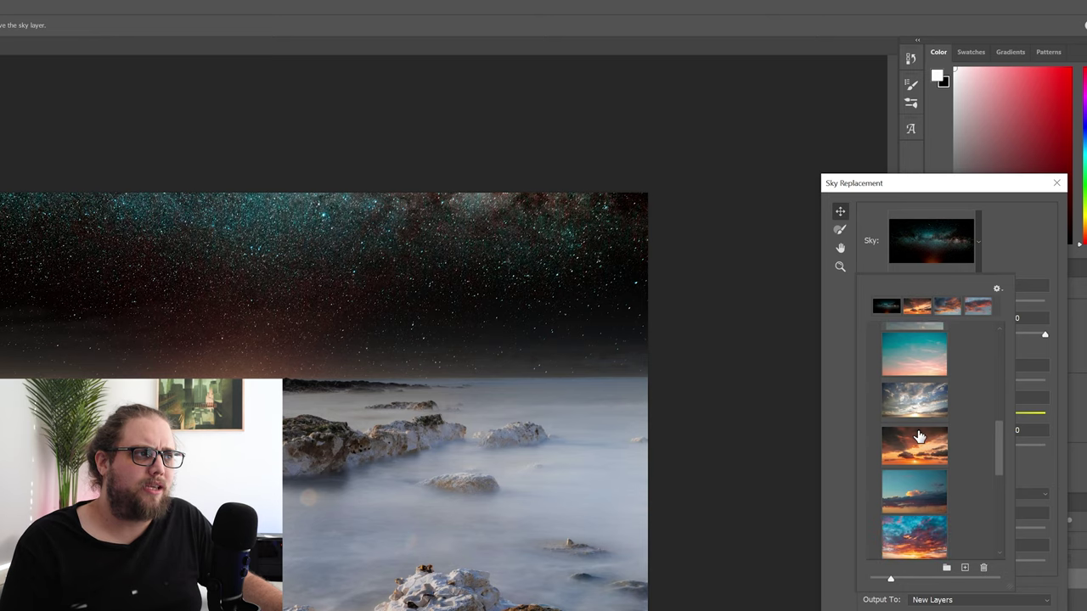
{"action": "scroll", "coordinate": [919, 436], "scroll_direction": "down", "scroll_amount": 1}
{"action": "left_click_drag", "start_coordinate": [919, 436], "coordinate": [918, 430]}
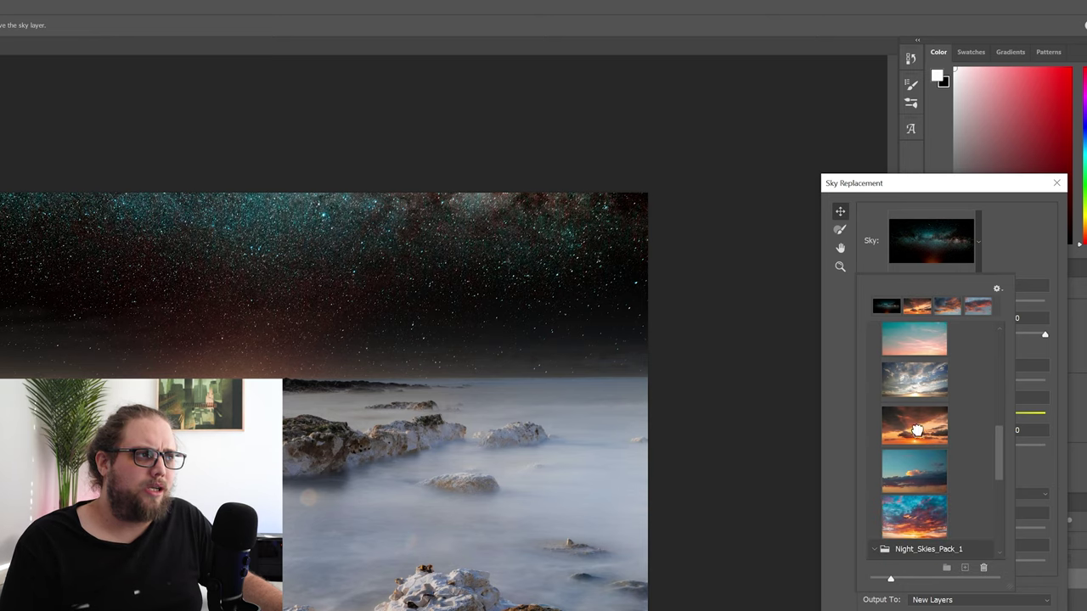
{"action": "left_click_drag", "start_coordinate": [907, 507], "coordinate": [907, 520]}
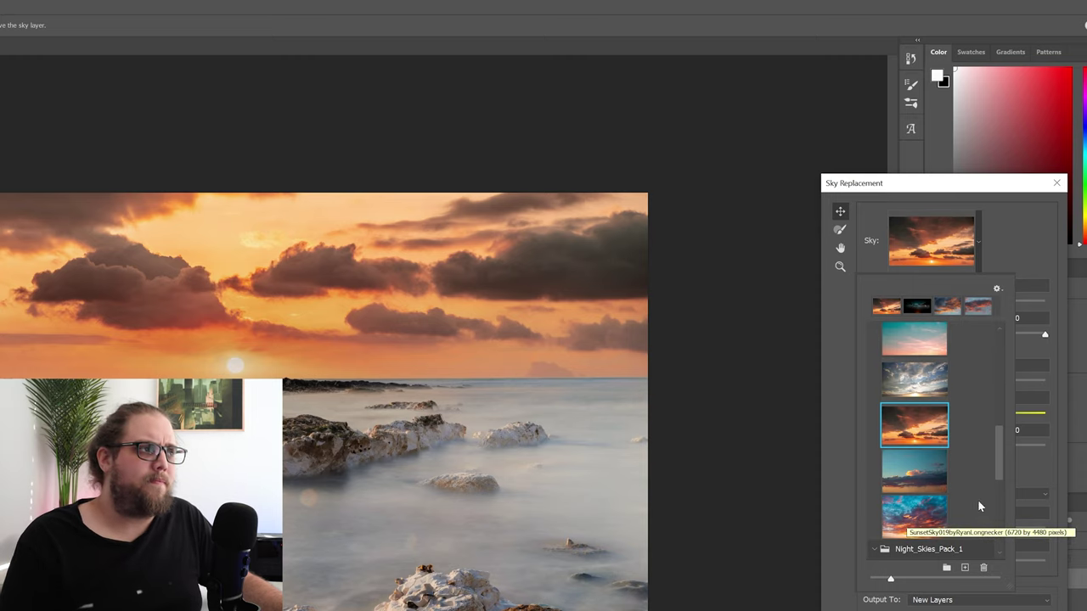
{"action": "left_click", "coordinate": [1006, 266]}
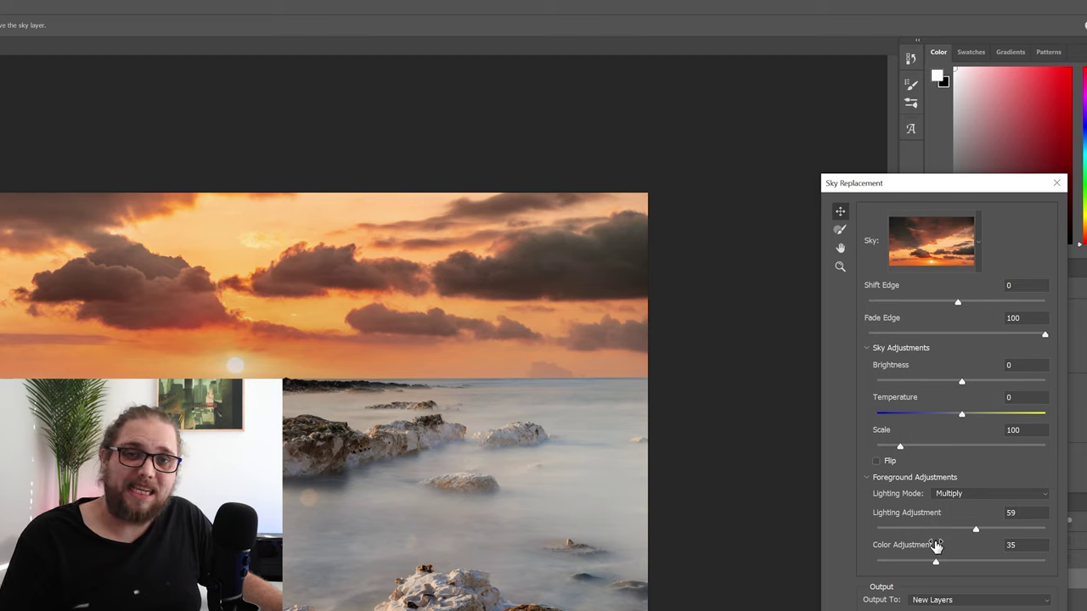
Step: Set the foreground adjustments to 100 and apply the sky as a Sky Replacement Group
{"action": "left_click_drag", "start_coordinate": [1045, 533], "coordinate": [1048, 532]}
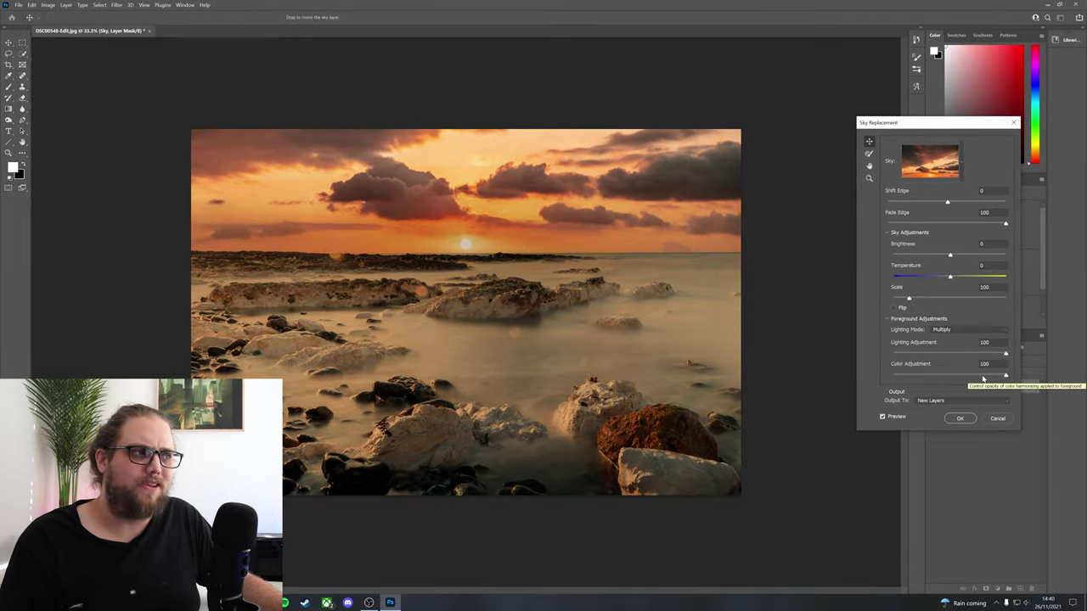
{"action": "left_click", "coordinate": [959, 419]}
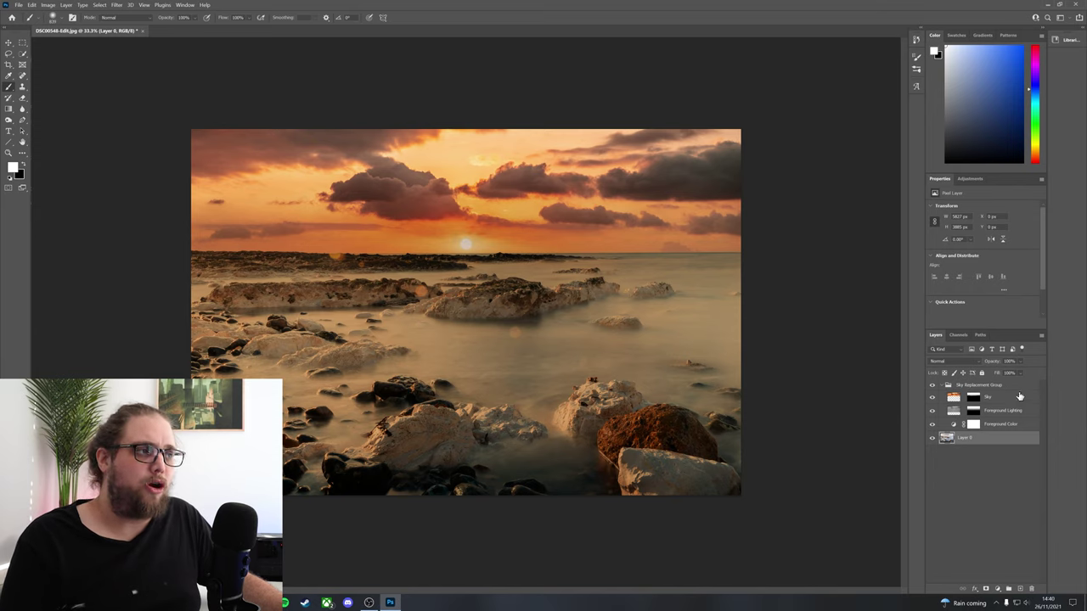
Step: Collapse the Sky Replacement Group and add a Curves 1 layer pulled down to darken the foreground
{"action": "left_click", "coordinate": [942, 389]}
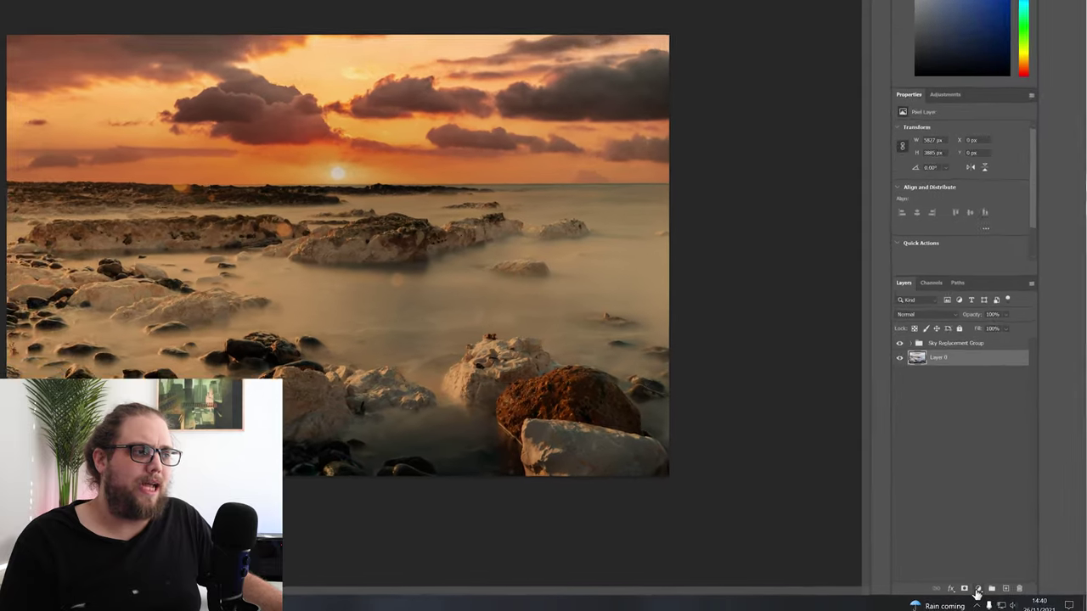
{"action": "left_click", "coordinate": [977, 589]}
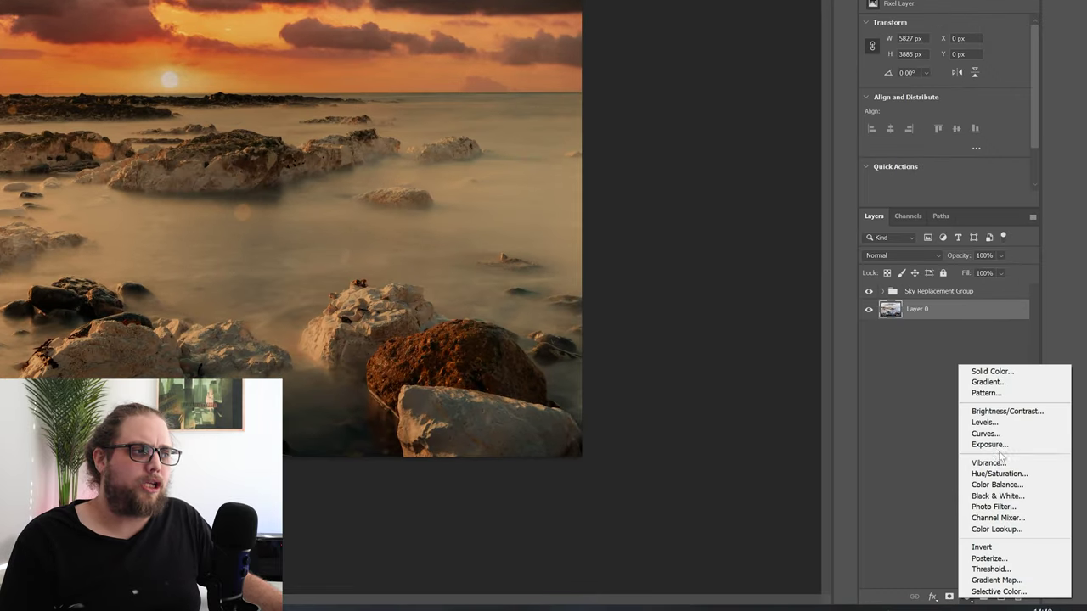
{"action": "left_click", "coordinate": [988, 434]}
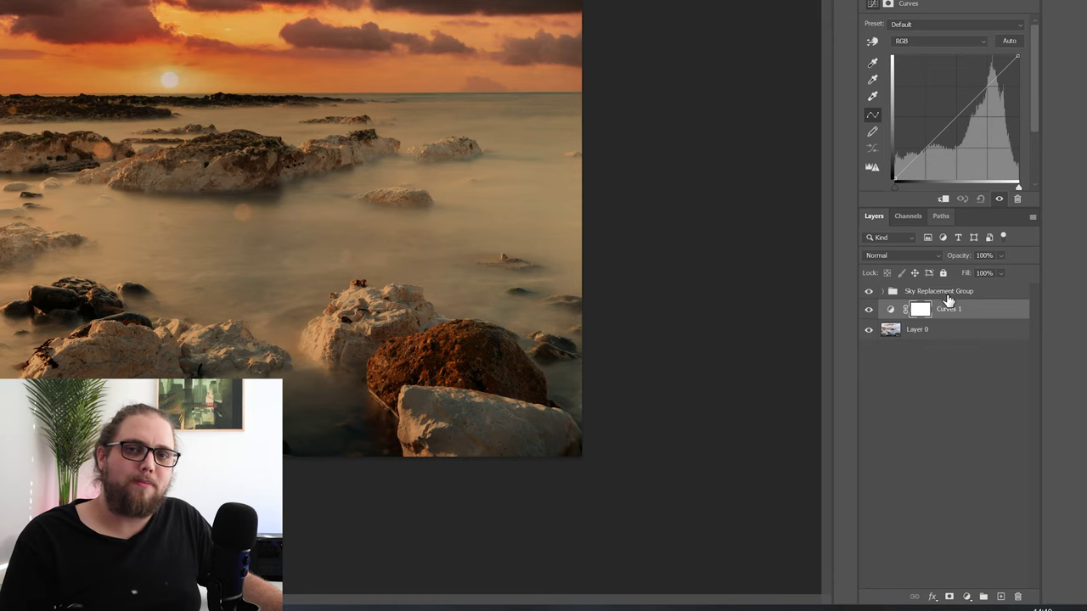
{"action": "left_click_drag", "start_coordinate": [958, 121], "coordinate": [963, 129]}
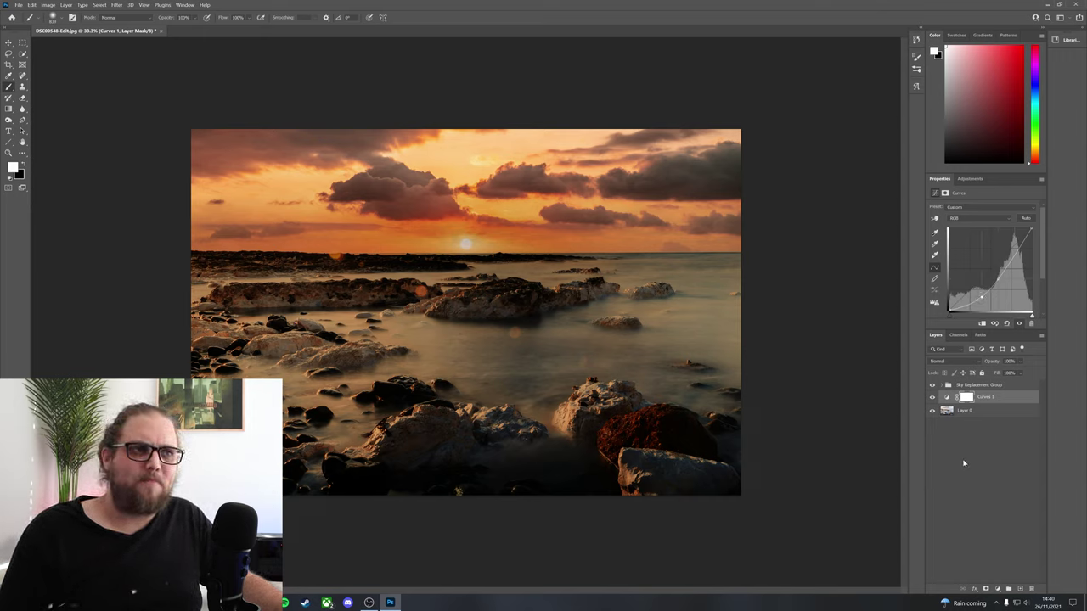
Step: Create a new Layer 1, sample the sky's orange, and set a large soft brush with lower flow
{"action": "left_click", "coordinate": [980, 510]}
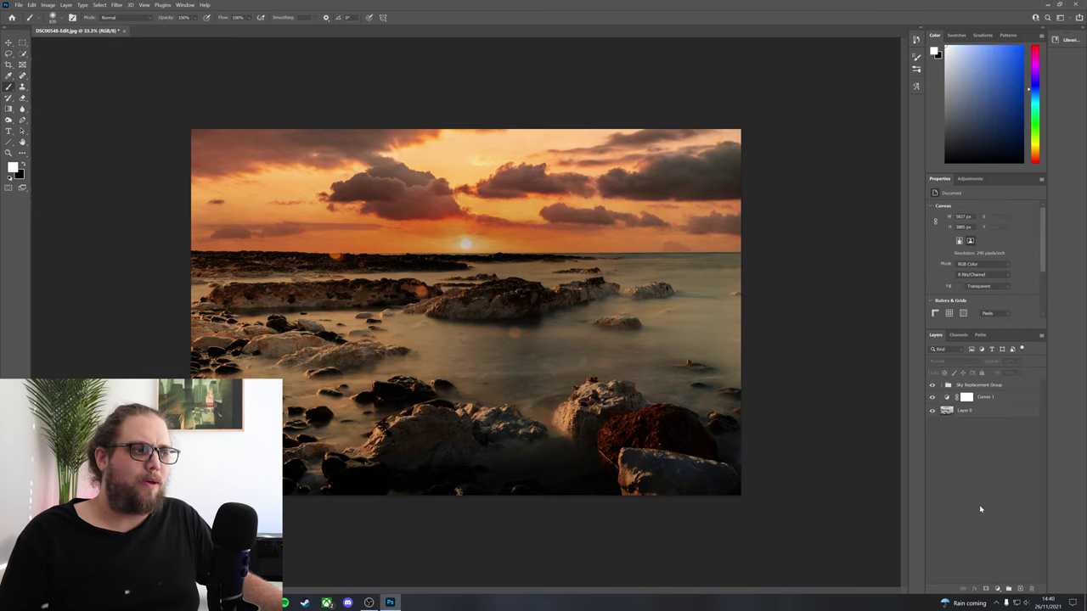
{"action": "left_click", "coordinate": [1019, 590]}
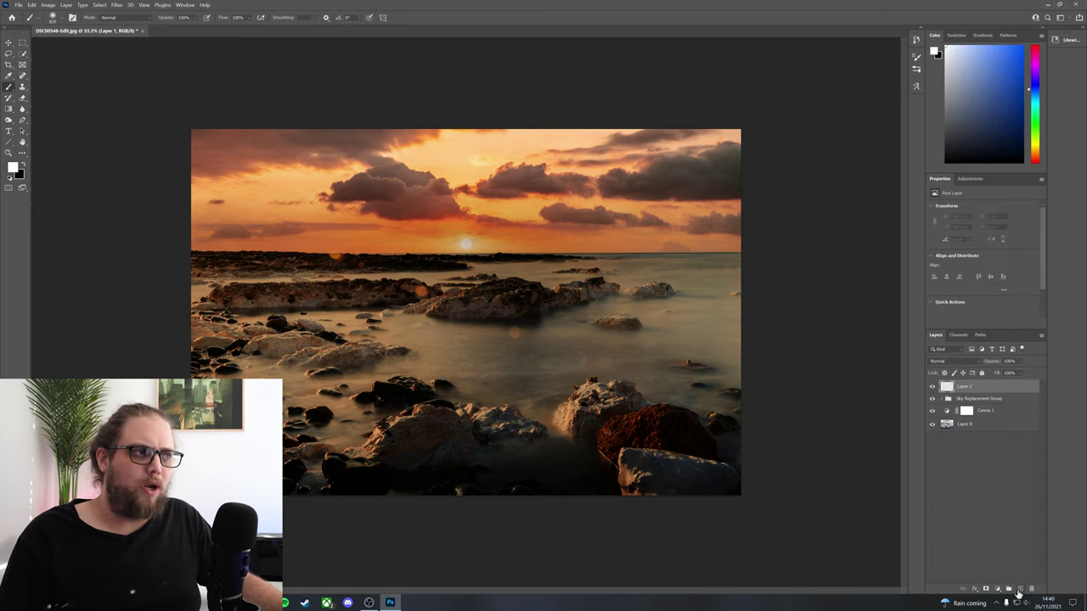
{"action": "mouse_move", "coordinate": [993, 392]}
{"action": "left_mouse_down"}
{"action": "mouse_move", "coordinate": [990, 404]}
{"action": "mouse_move", "coordinate": [986, 387]}
{"action": "left_mouse_up"}
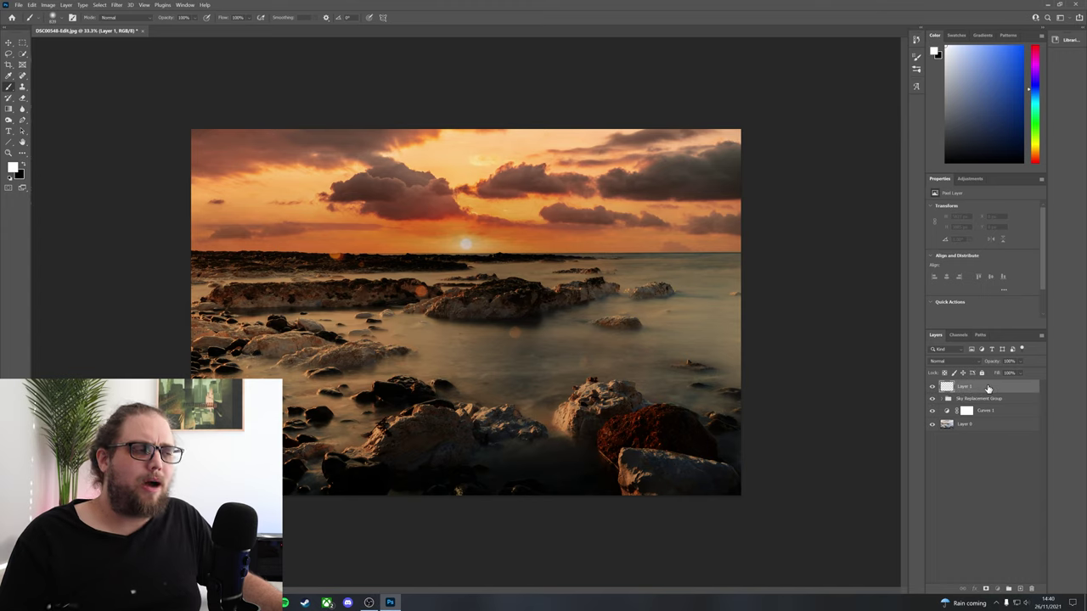
{"action": "left_click", "coordinate": [414, 232], "text": "alt"}
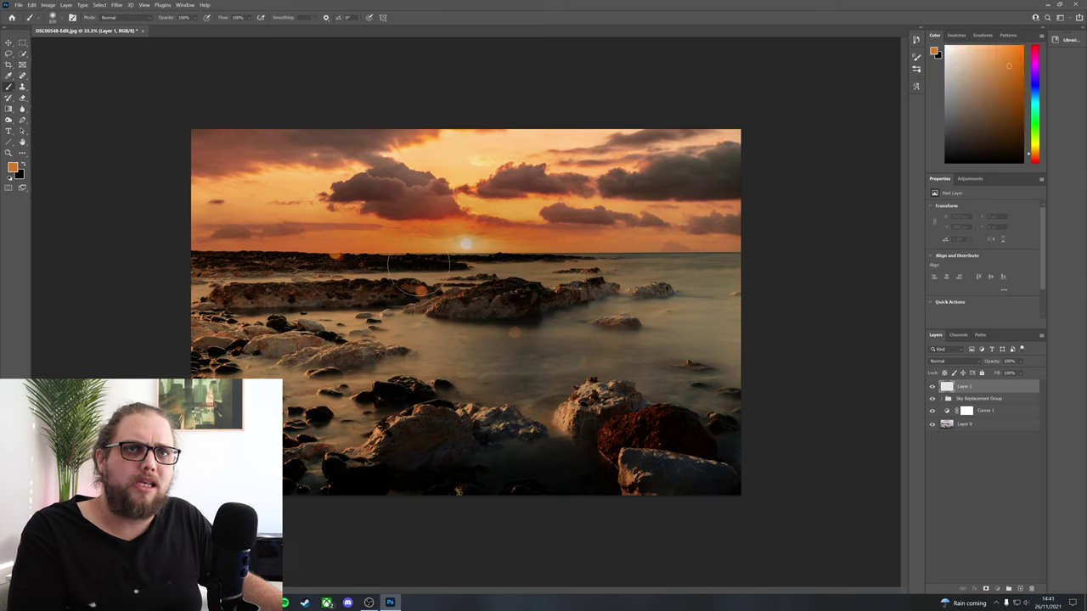
{"action": "right_click", "coordinate": [408, 254], "text": "alt"}
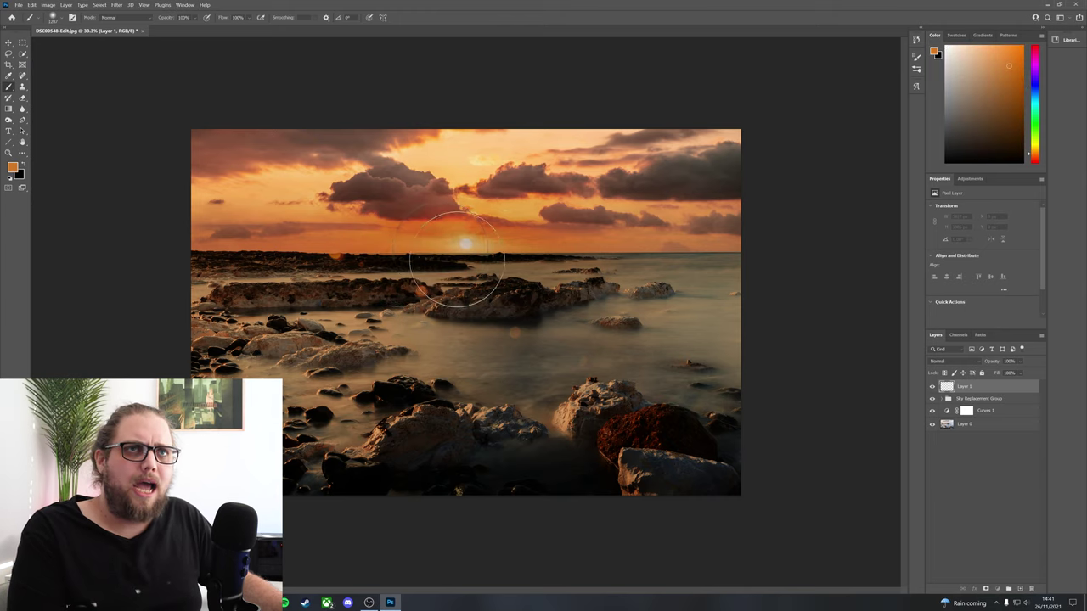
{"action": "right_click", "coordinate": [436, 249], "text": "alt"}
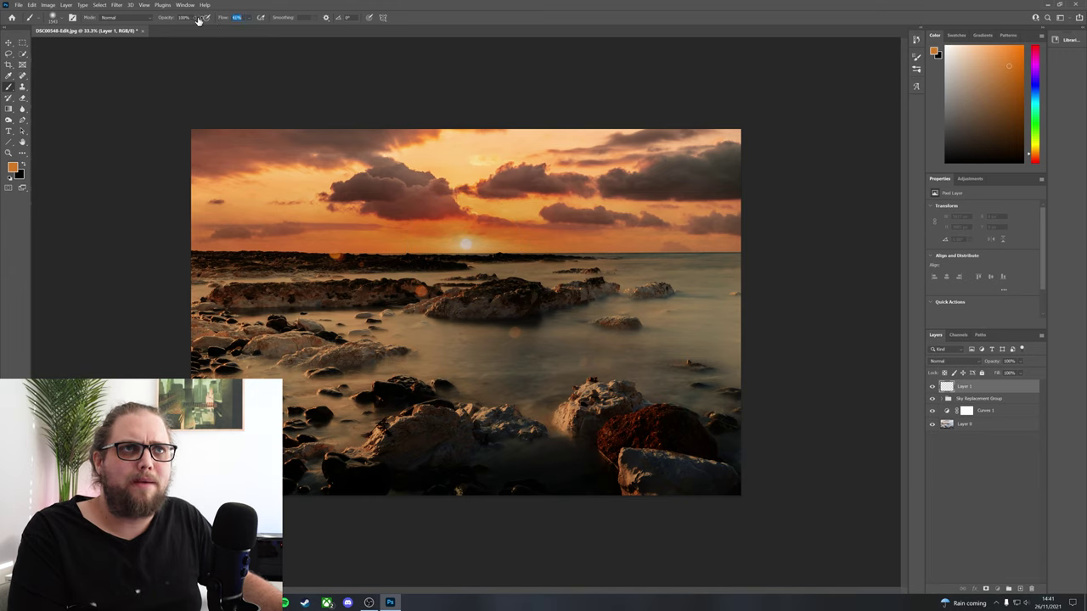
{"action": "key", "text": "Return"}
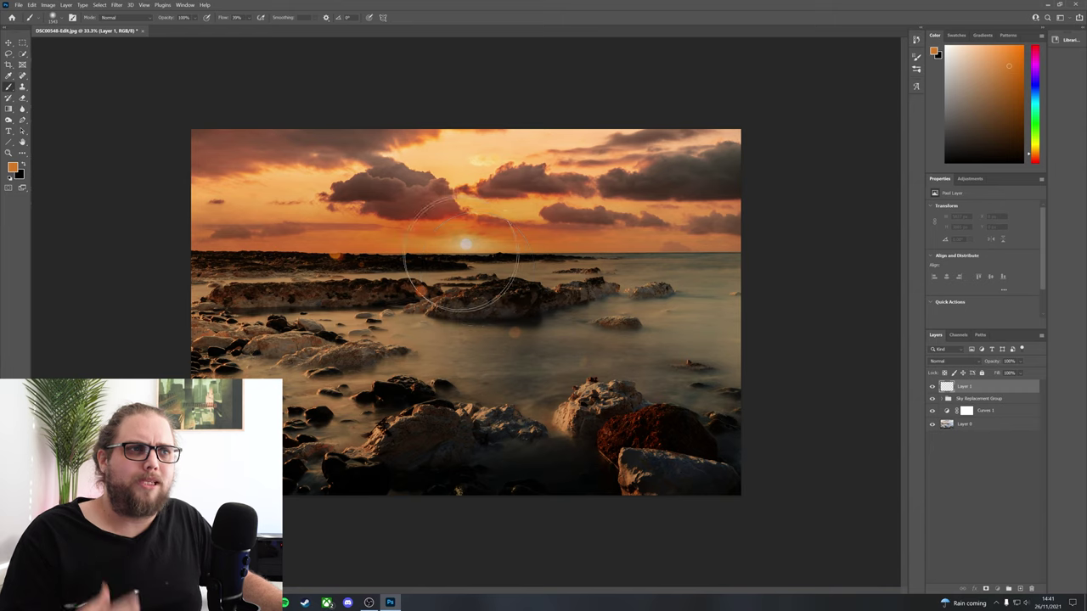
Step: Dab orange glow over the sun and the central, left and right rocks
{"action": "left_click", "coordinate": [463, 251]}
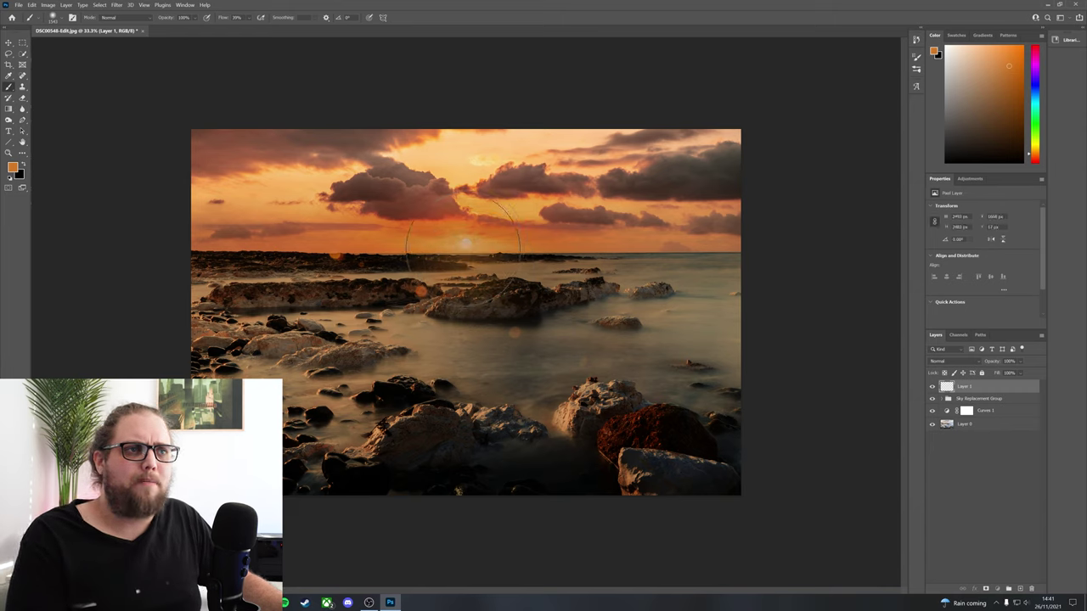
{"action": "left_click", "coordinate": [424, 288]}
{"action": "left_click", "coordinate": [496, 285]}
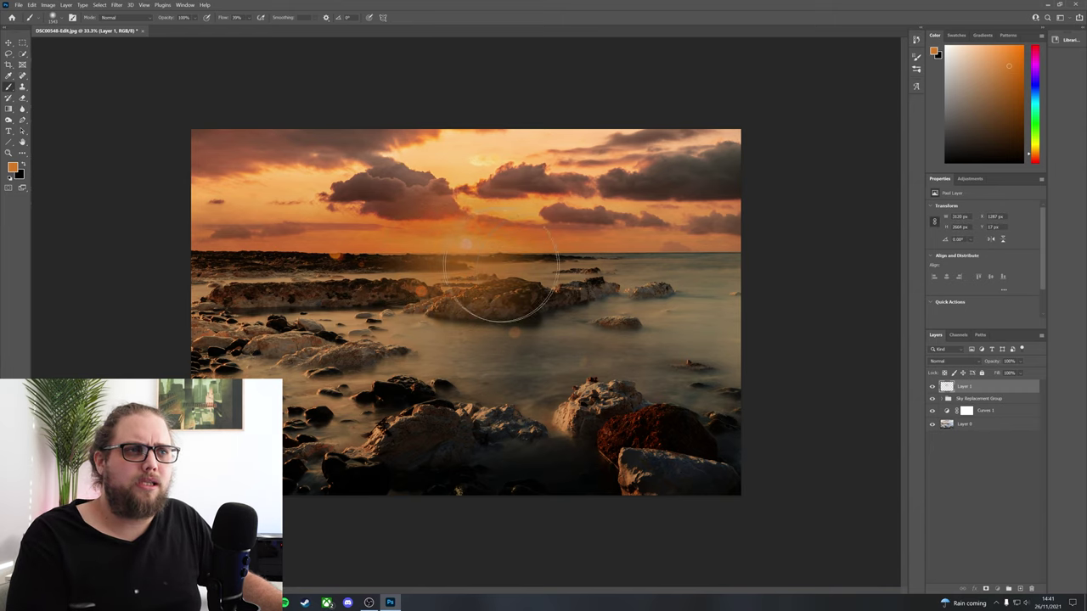
{"action": "left_click", "coordinate": [509, 271]}
{"action": "left_click", "coordinate": [374, 281]}
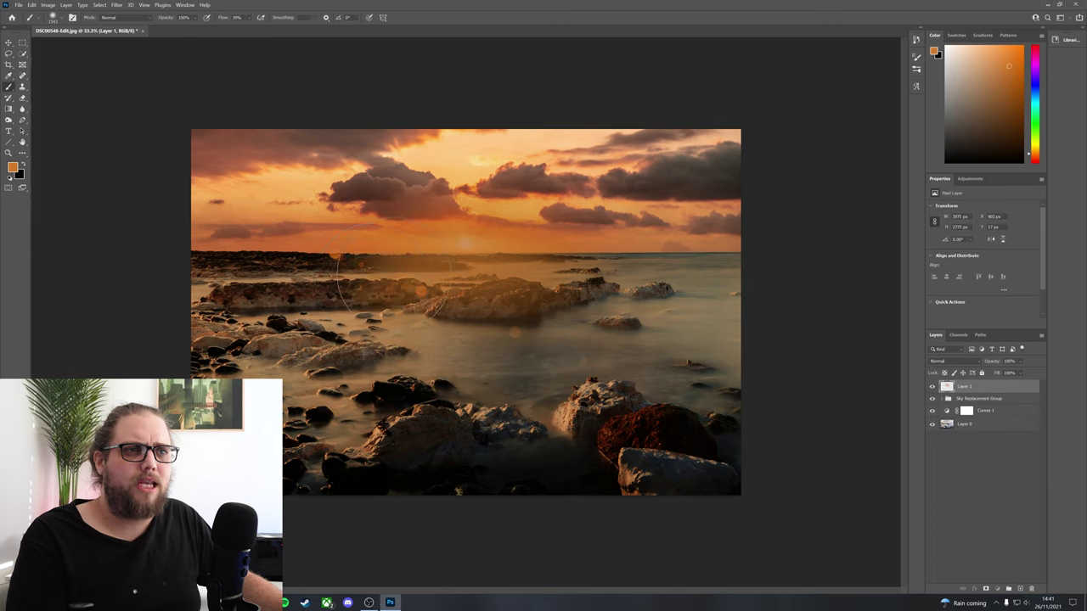
{"action": "left_click", "coordinate": [339, 280]}
{"action": "left_click", "coordinate": [561, 289]}
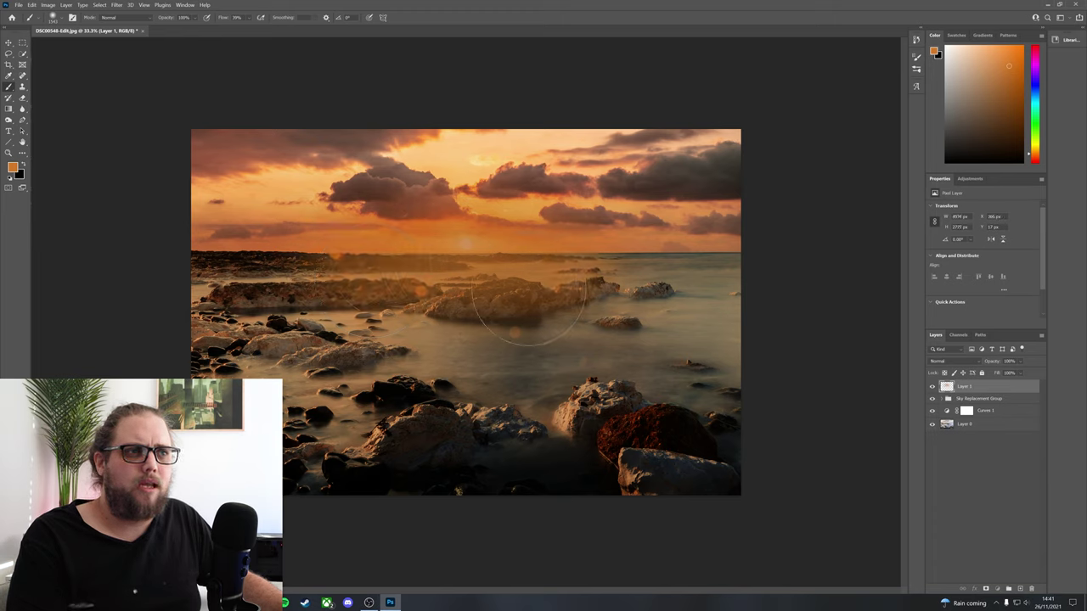
{"action": "left_click", "coordinate": [518, 306]}
{"action": "left_click", "coordinate": [316, 270]}
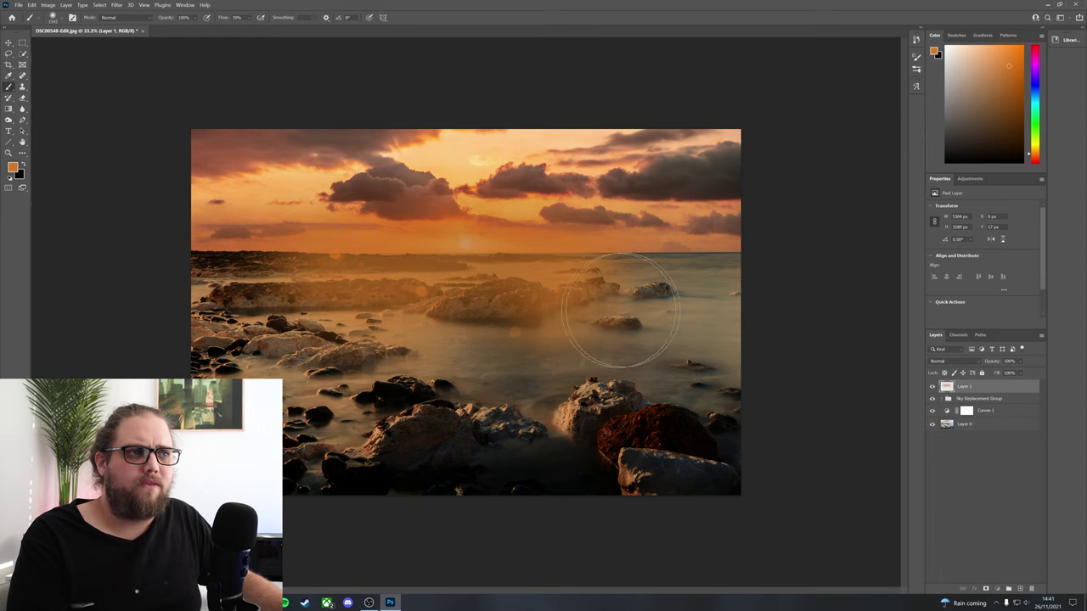
{"action": "left_click", "coordinate": [635, 283]}
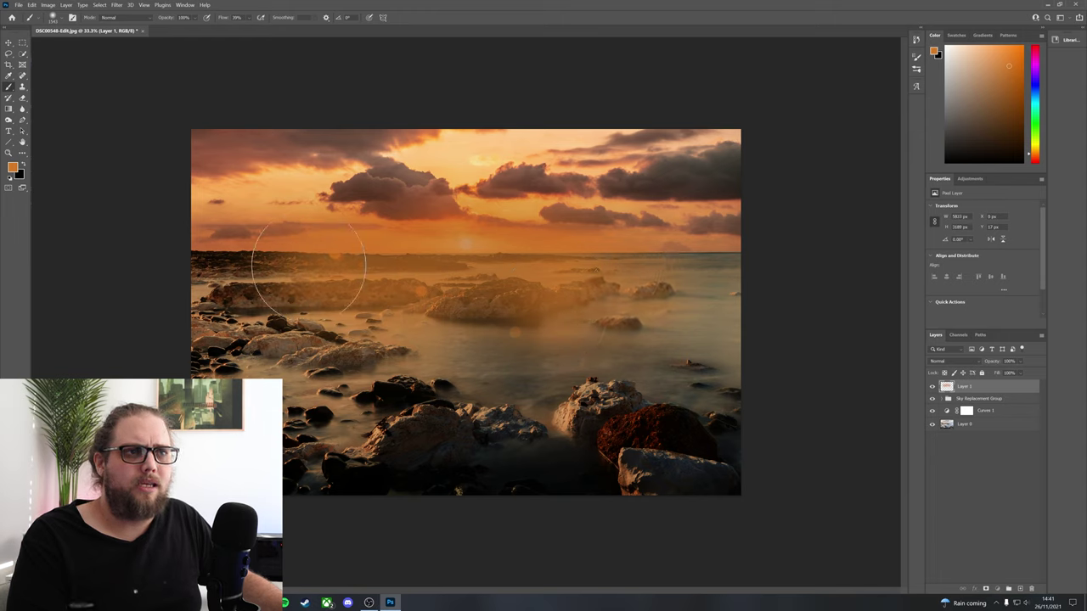
Step: Add one more orange dab on the left rocks and set Layer 1 to Screen blending
{"action": "left_click", "coordinate": [308, 267]}
{"action": "left_click", "coordinate": [978, 364]}
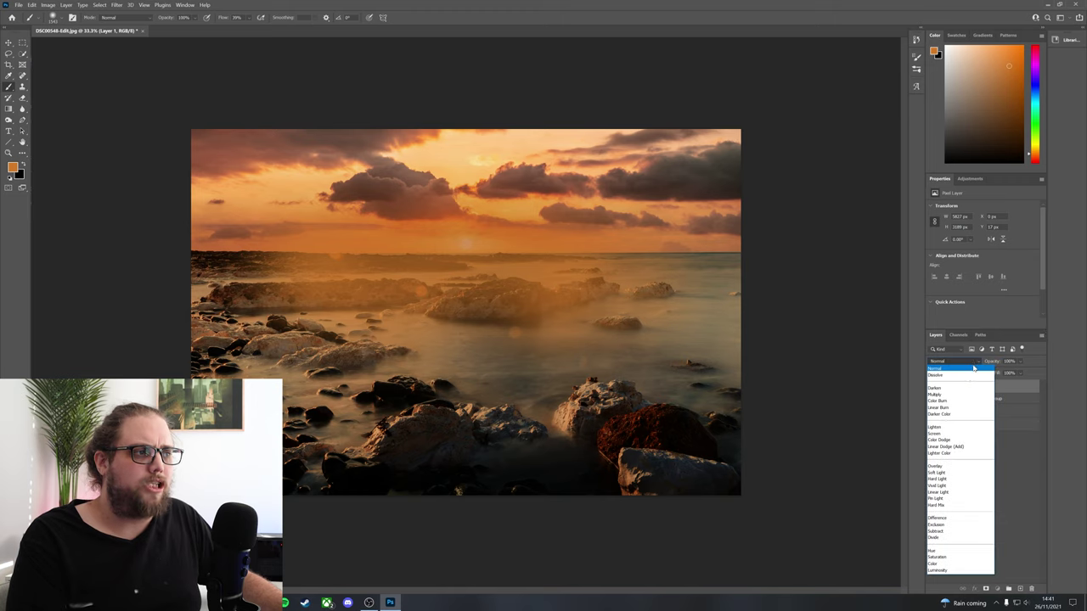
{"action": "left_click", "coordinate": [948, 473]}
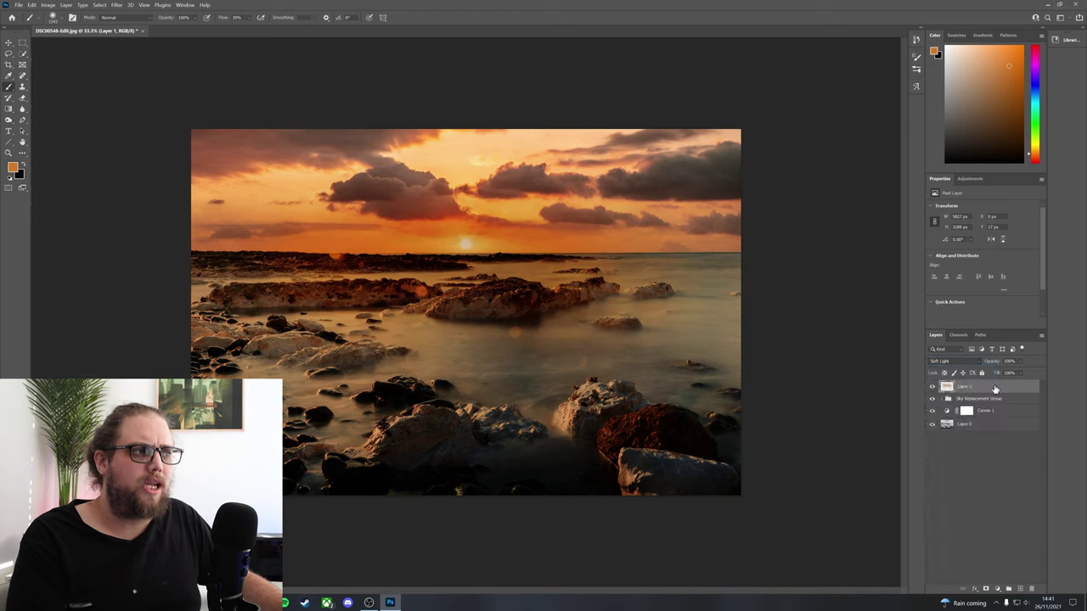
{"action": "left_click", "coordinate": [974, 363]}
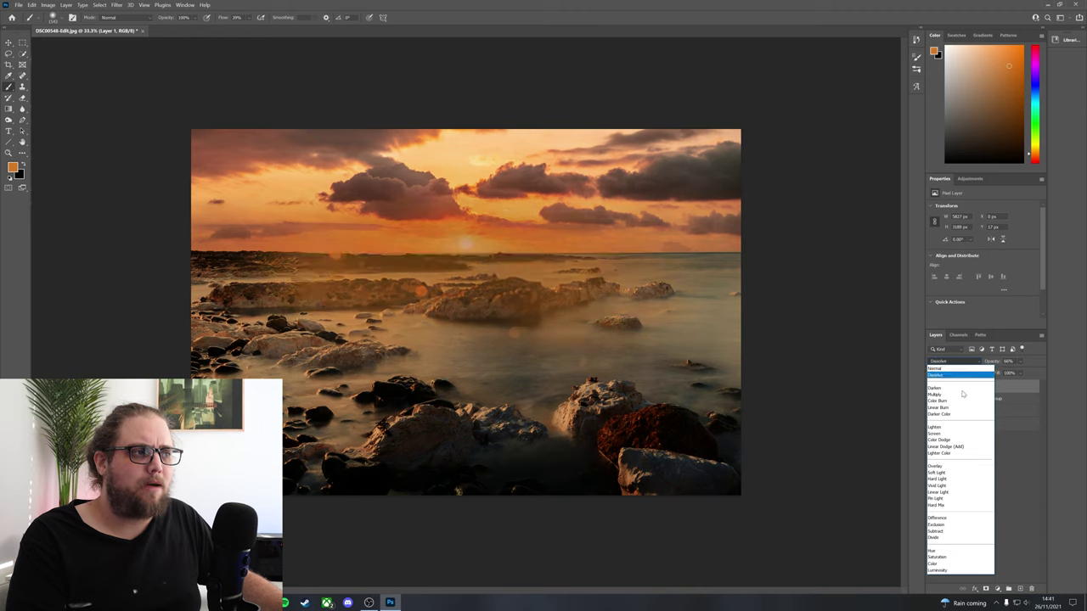
{"action": "left_click", "coordinate": [947, 434]}
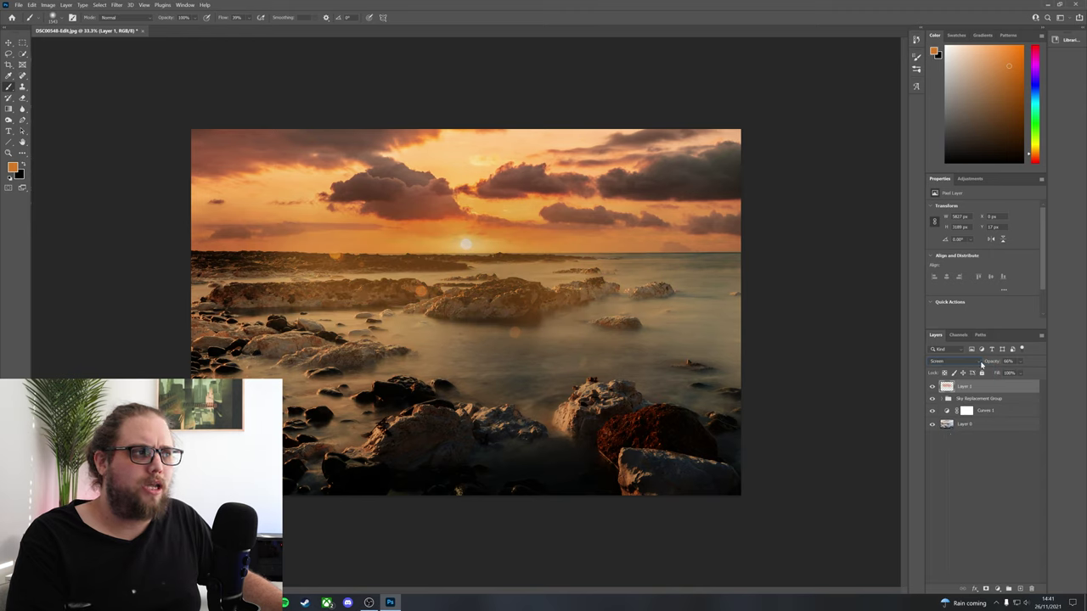
Step: Lower the glow layer's opacity to about 18% and add a new empty layer above it
{"action": "left_click_drag", "start_coordinate": [990, 363], "coordinate": [979, 364]}
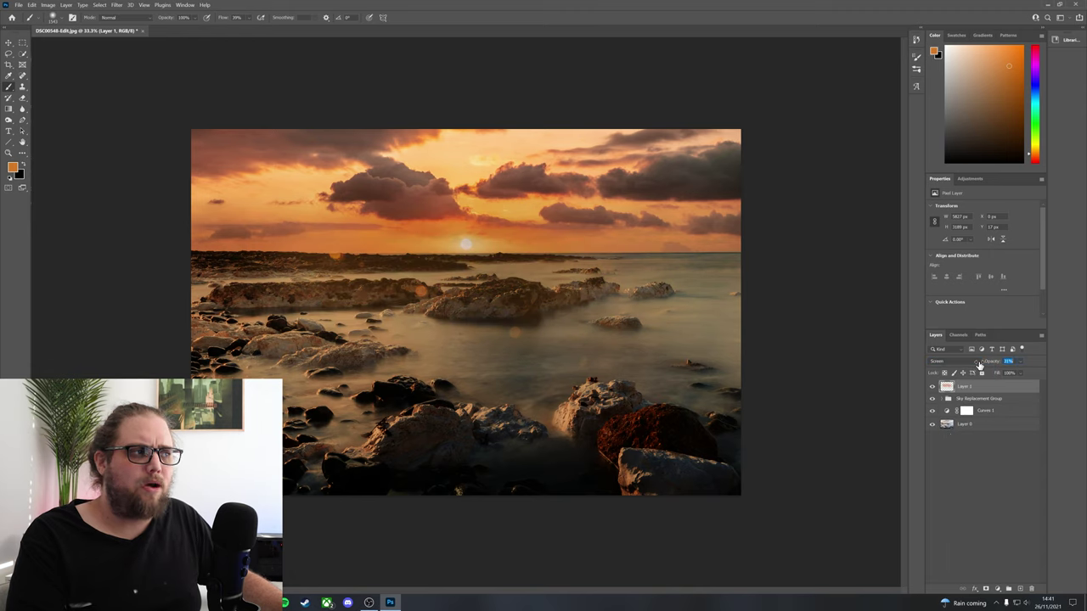
{"action": "left_click", "coordinate": [934, 386]}
{"action": "left_click", "coordinate": [933, 386]}
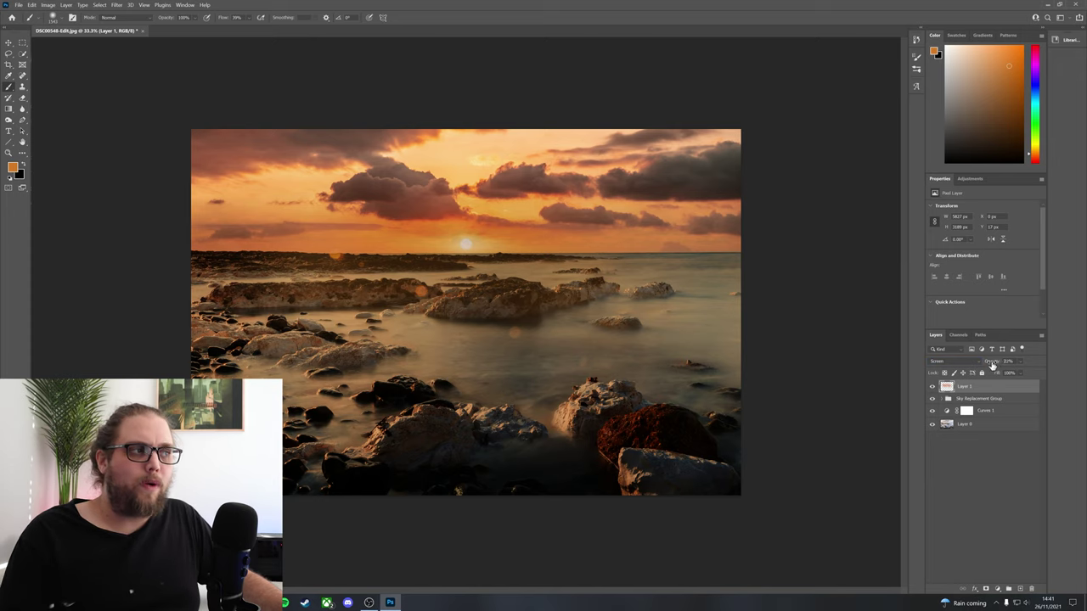
{"action": "left_click_drag", "start_coordinate": [992, 365], "coordinate": [989, 365]}
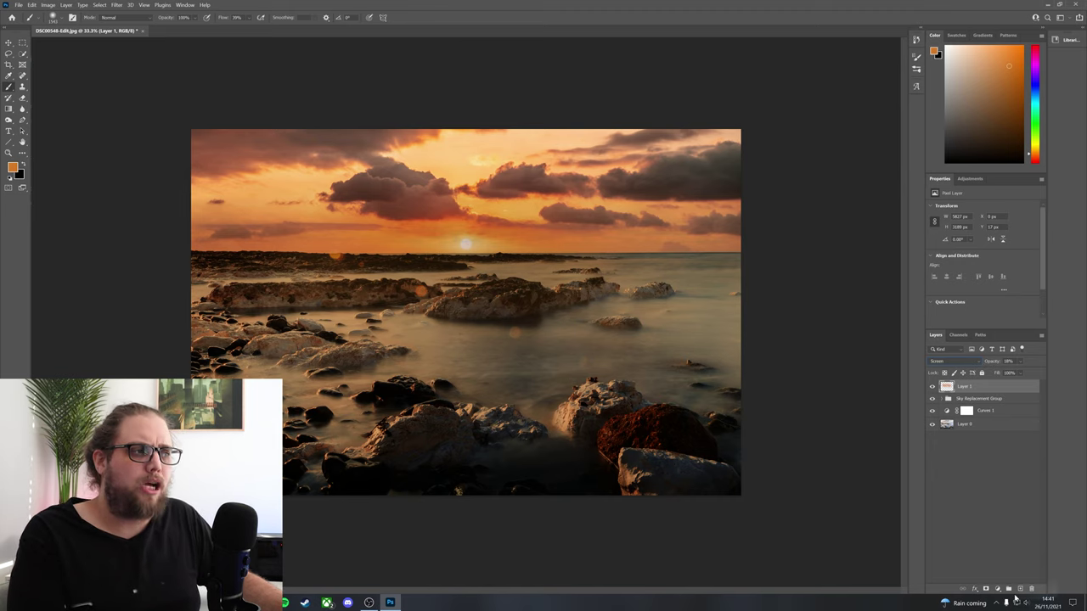
{"action": "left_click", "coordinate": [1020, 588]}
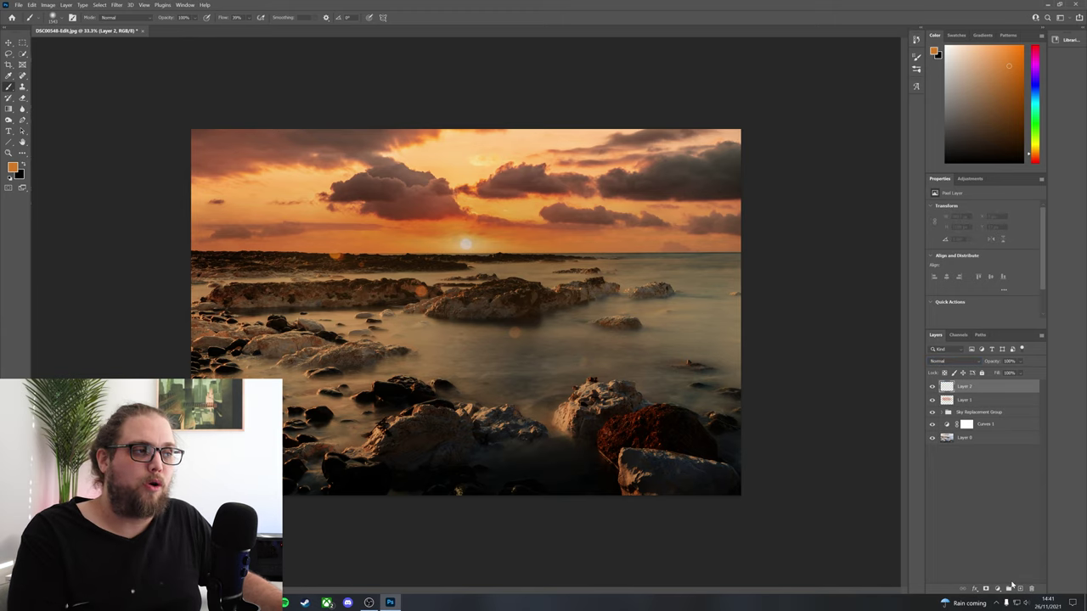
Step: Set the foreground colour to white (#ffffff) and enlarge the brush for a wider glow
{"action": "left_click", "coordinate": [12, 169]}
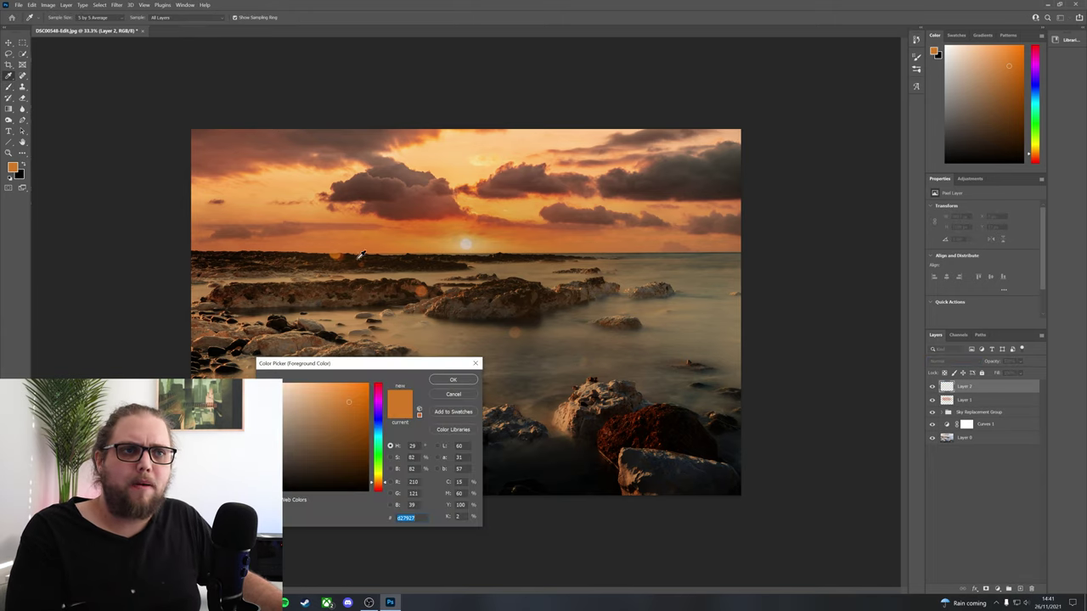
{"action": "type", "text": "ffffff"}
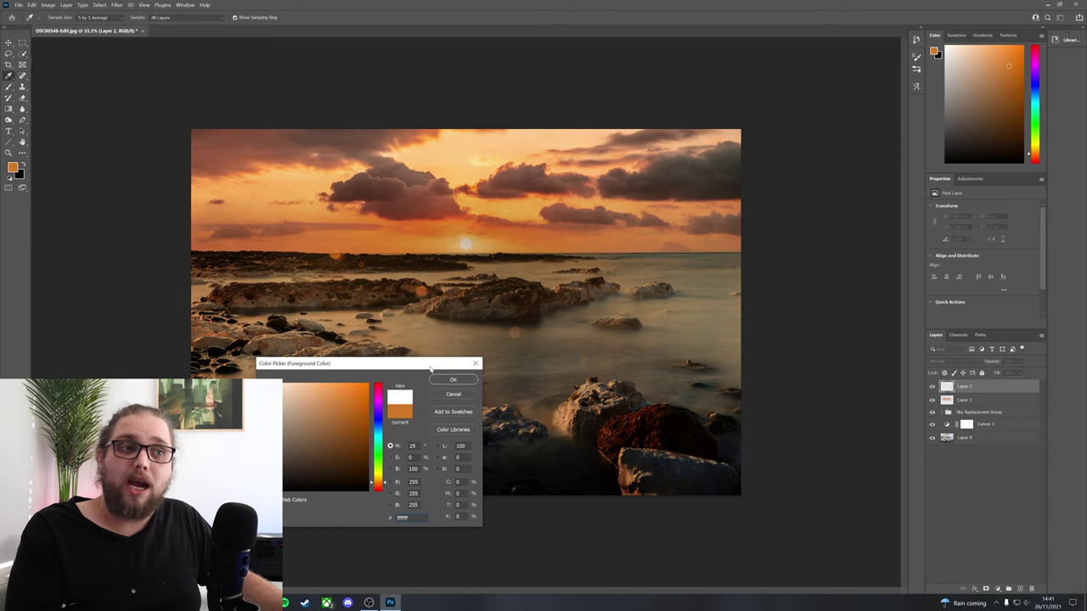
{"action": "left_click", "coordinate": [453, 380]}
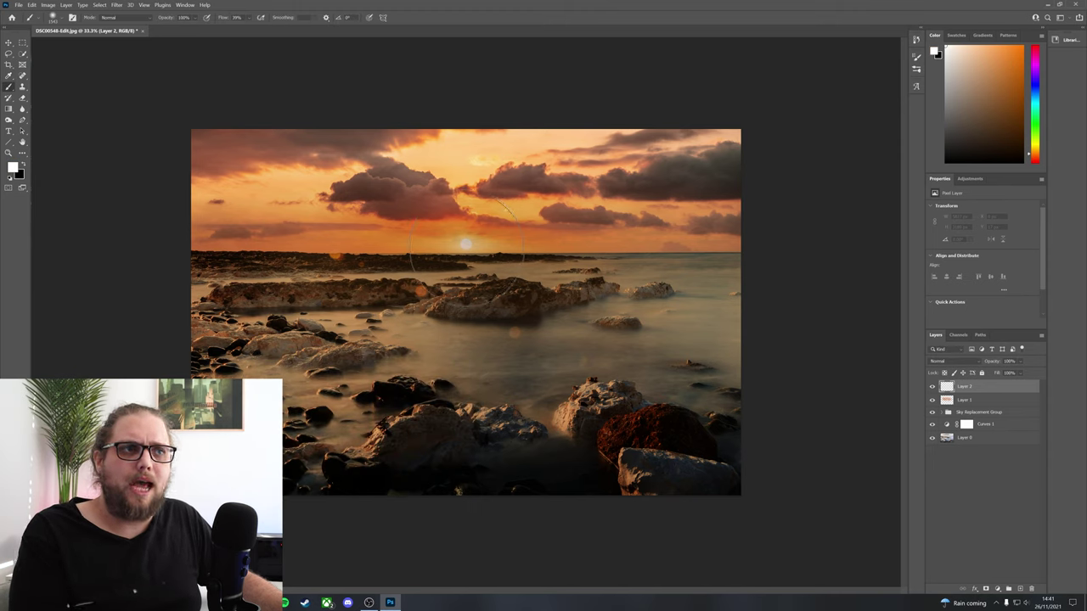
{"action": "left_click_drag", "start_coordinate": [466, 247], "coordinate": [464, 247]}
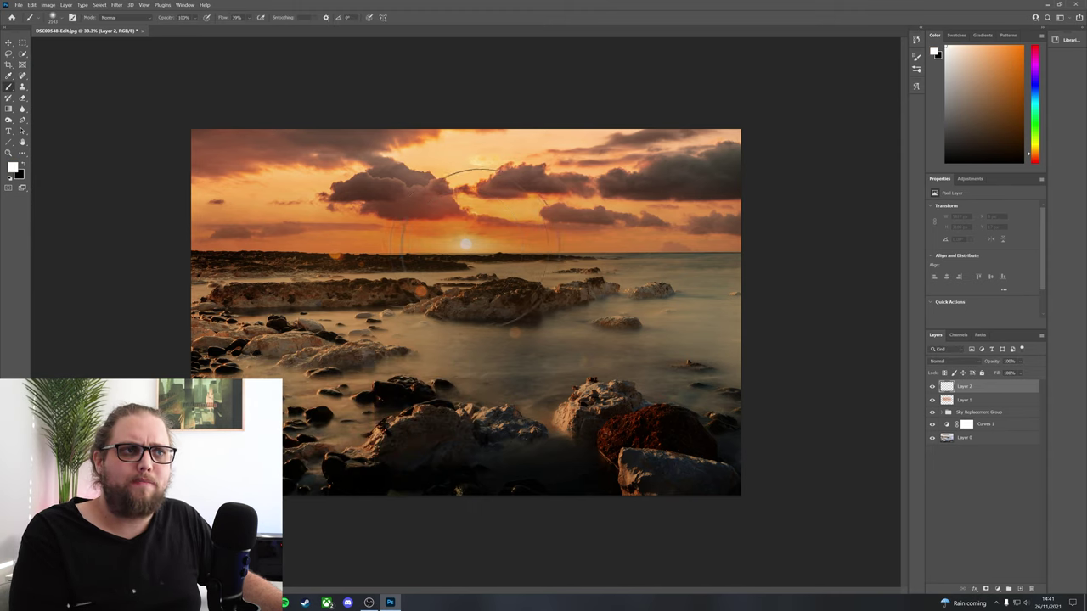
Step: Dab white haze on Layer 2 over the sun and the surrounding sky, sea and rocks
{"action": "left_click", "coordinate": [462, 250]}
{"action": "left_click", "coordinate": [467, 248]}
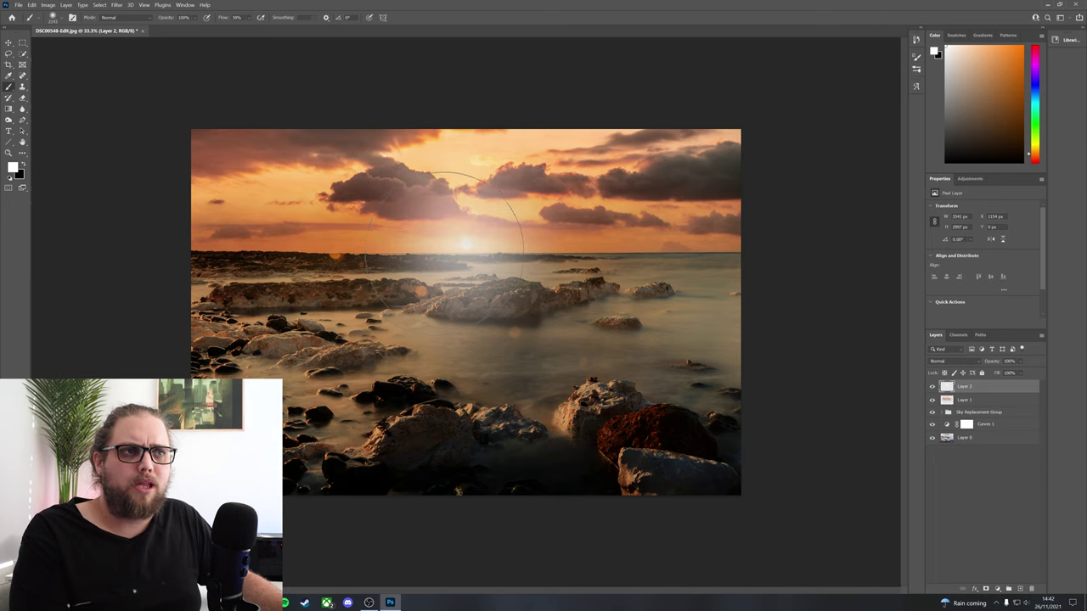
{"action": "left_click", "coordinate": [433, 257]}
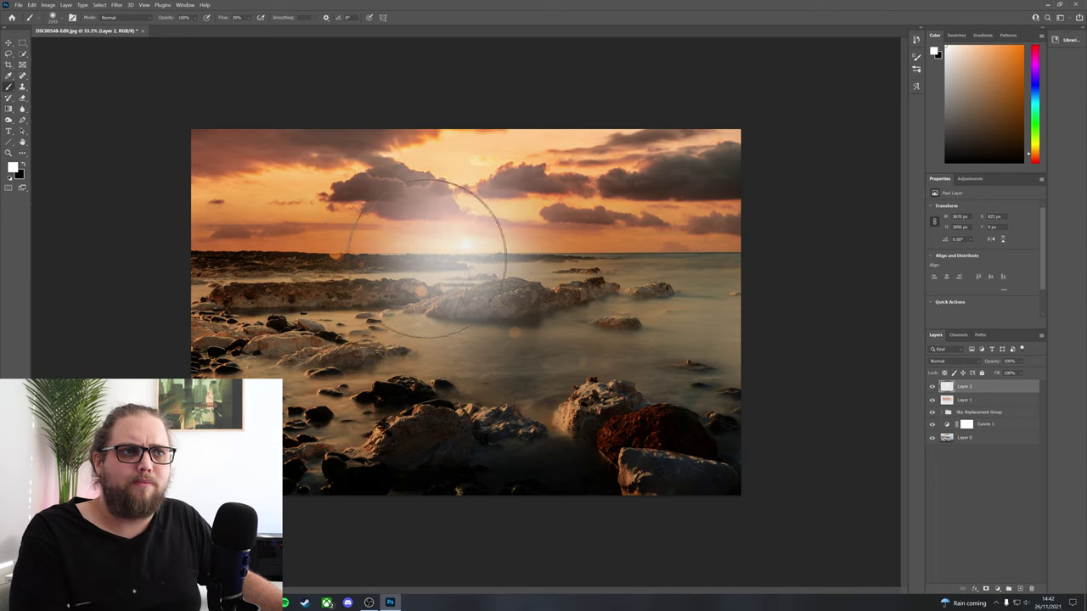
{"action": "left_click", "coordinate": [378, 274]}
{"action": "left_click", "coordinate": [506, 276]}
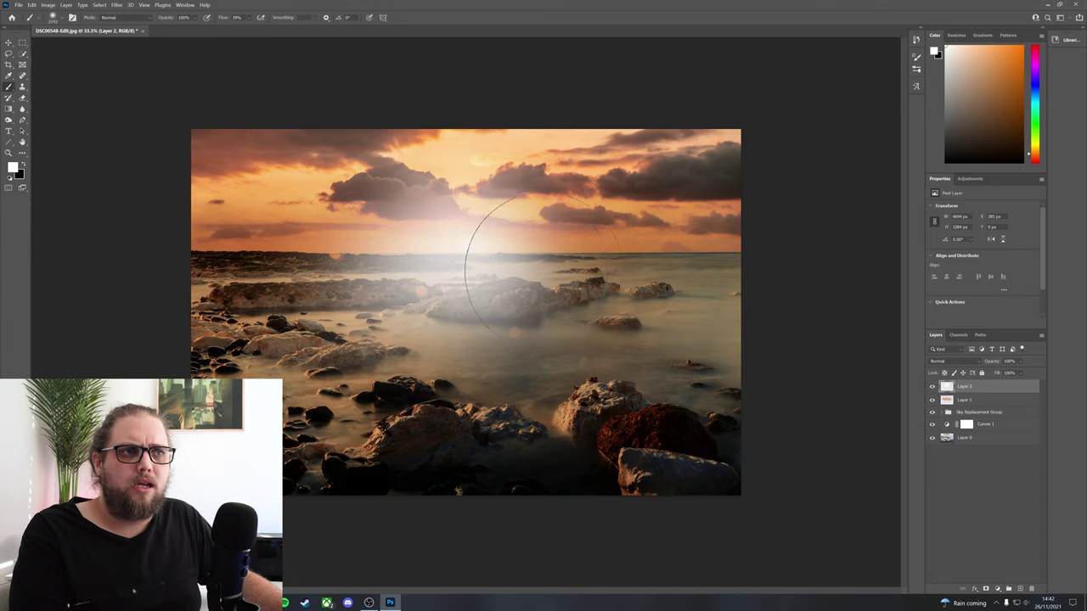
{"action": "left_click", "coordinate": [547, 272]}
{"action": "left_click", "coordinate": [375, 264]}
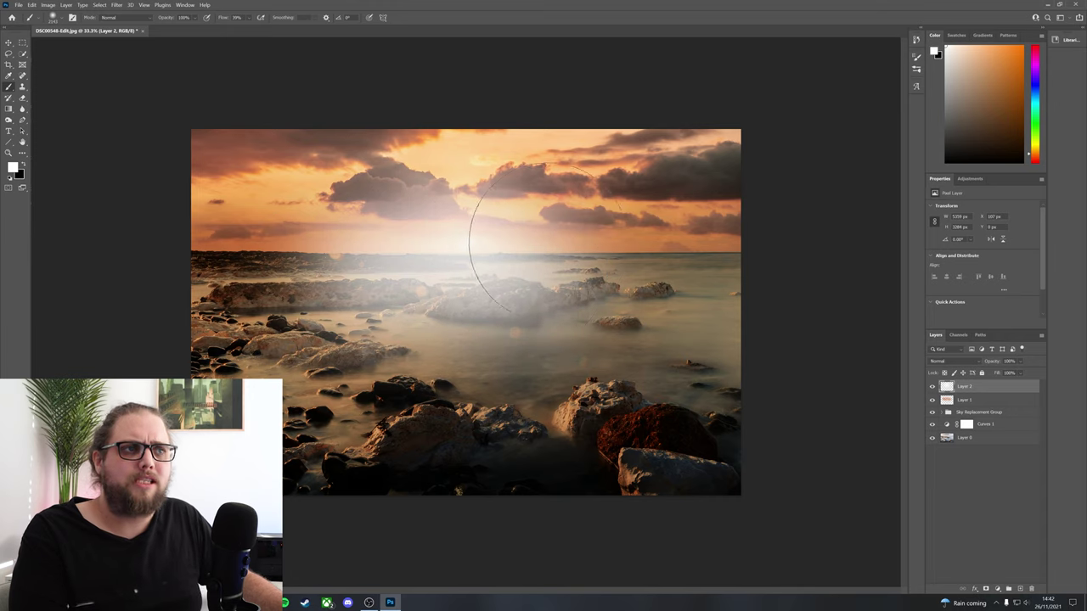
{"action": "left_click", "coordinate": [565, 246]}
{"action": "left_click", "coordinate": [956, 362]}
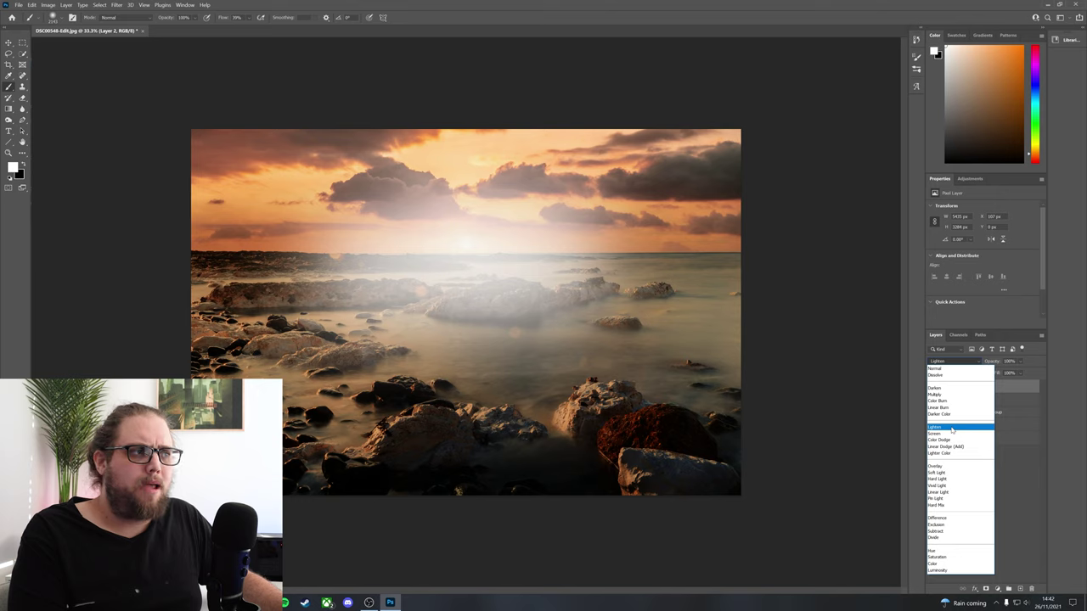
Step: Blend Layer 2 in Hard Light at about 19% opacity, toggling it to compare
{"action": "left_click", "coordinate": [952, 429]}
{"action": "left_click_drag", "start_coordinate": [987, 364], "coordinate": [962, 363]}
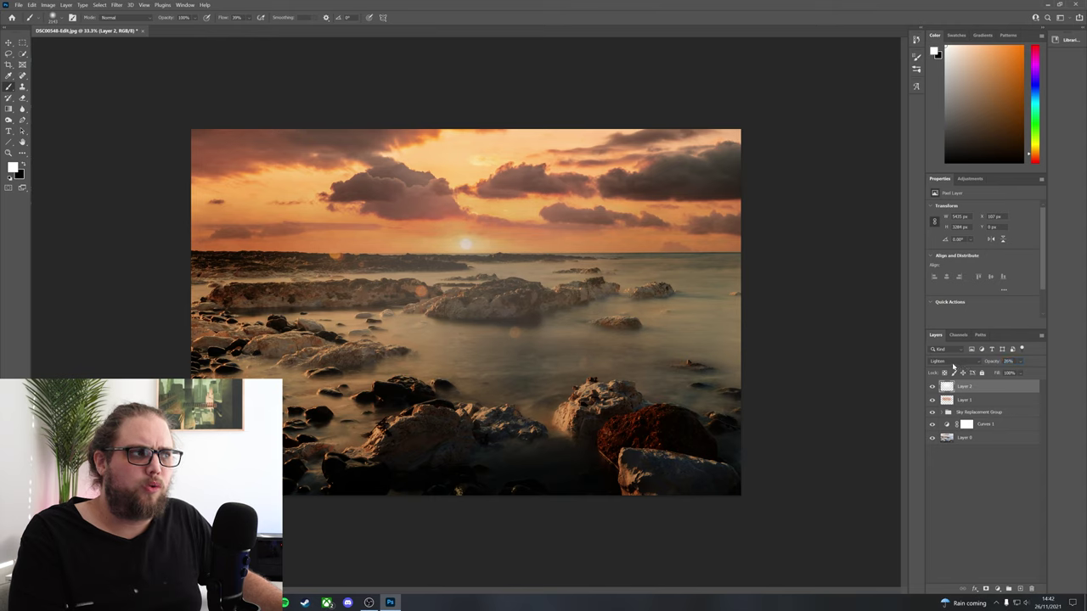
{"action": "left_click", "coordinate": [949, 362]}
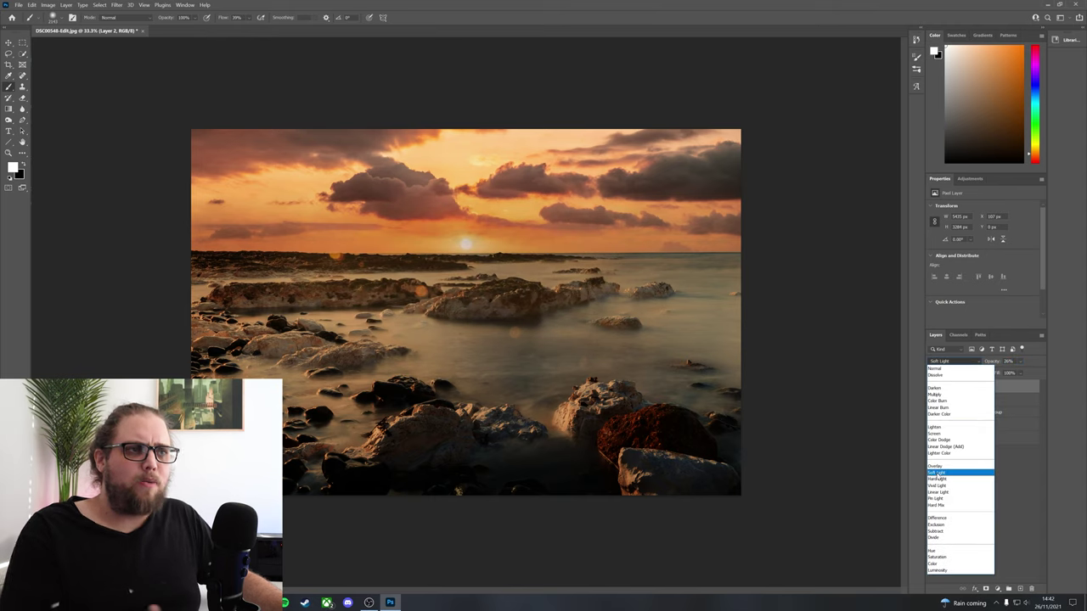
{"action": "left_click", "coordinate": [938, 479]}
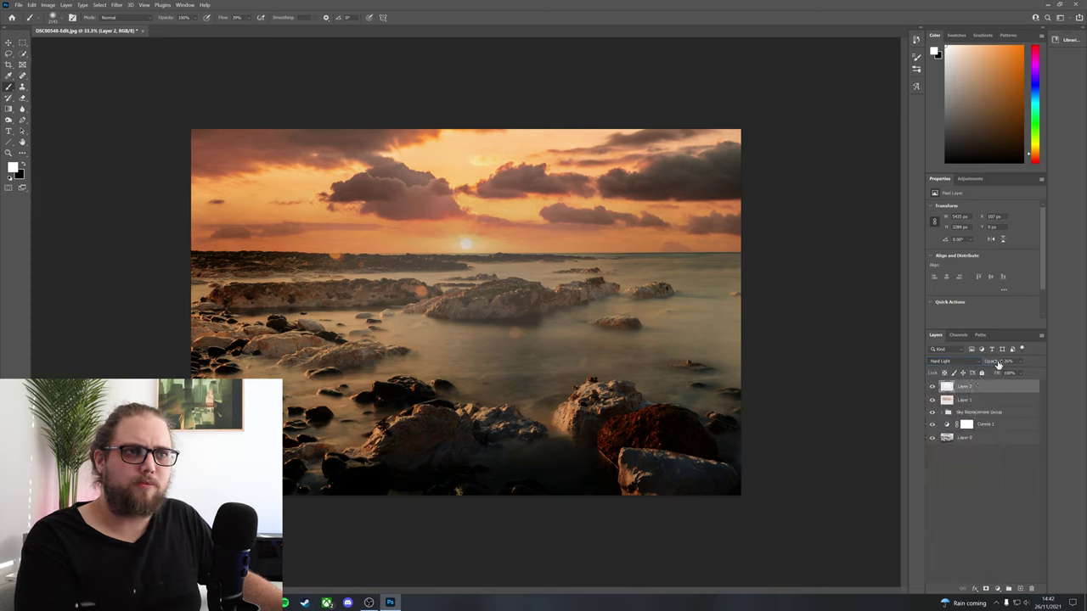
{"action": "left_click_drag", "start_coordinate": [994, 363], "coordinate": [994, 363]}
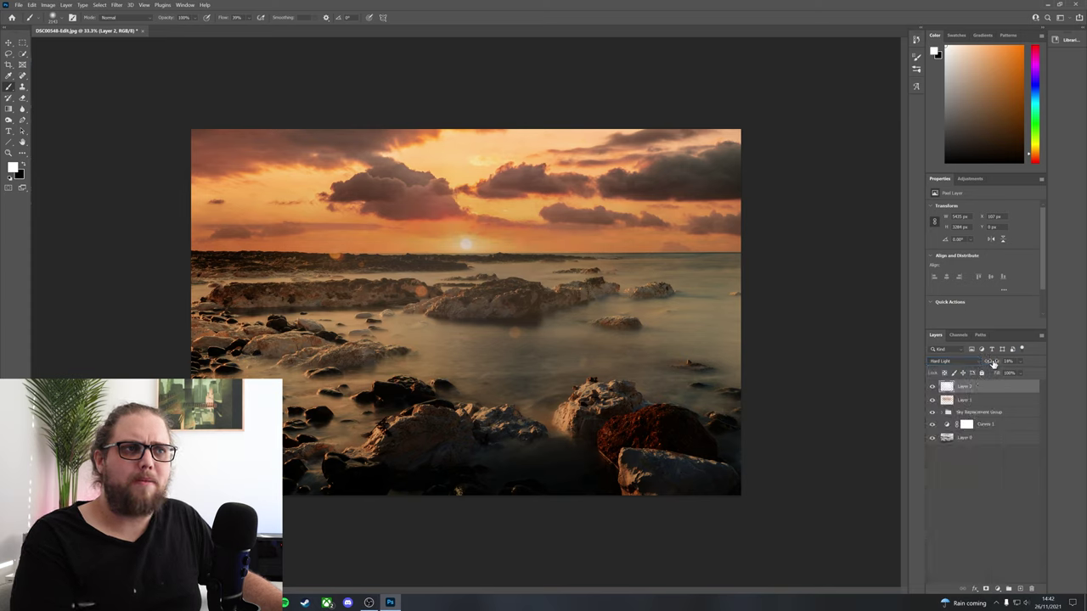
{"action": "left_click", "coordinate": [931, 387]}
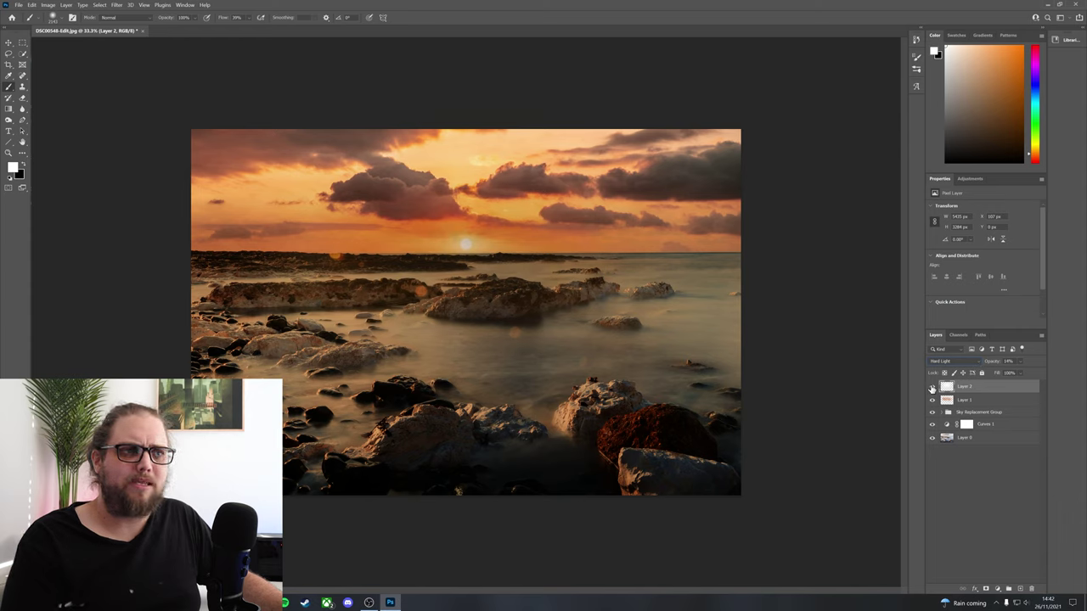
{"action": "left_click", "coordinate": [931, 387]}
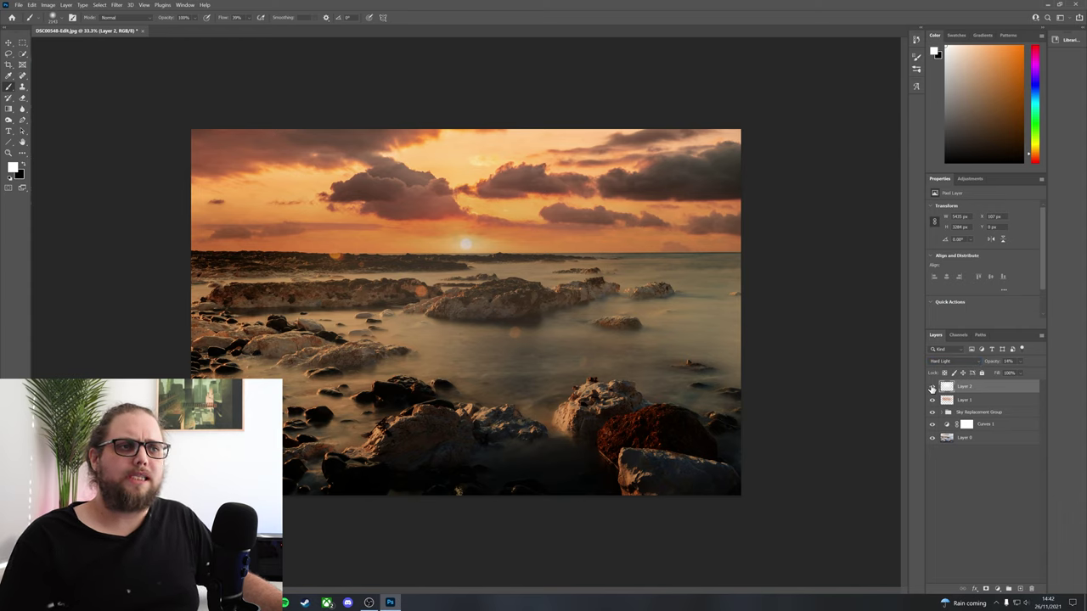
{"action": "left_click", "coordinate": [995, 535]}
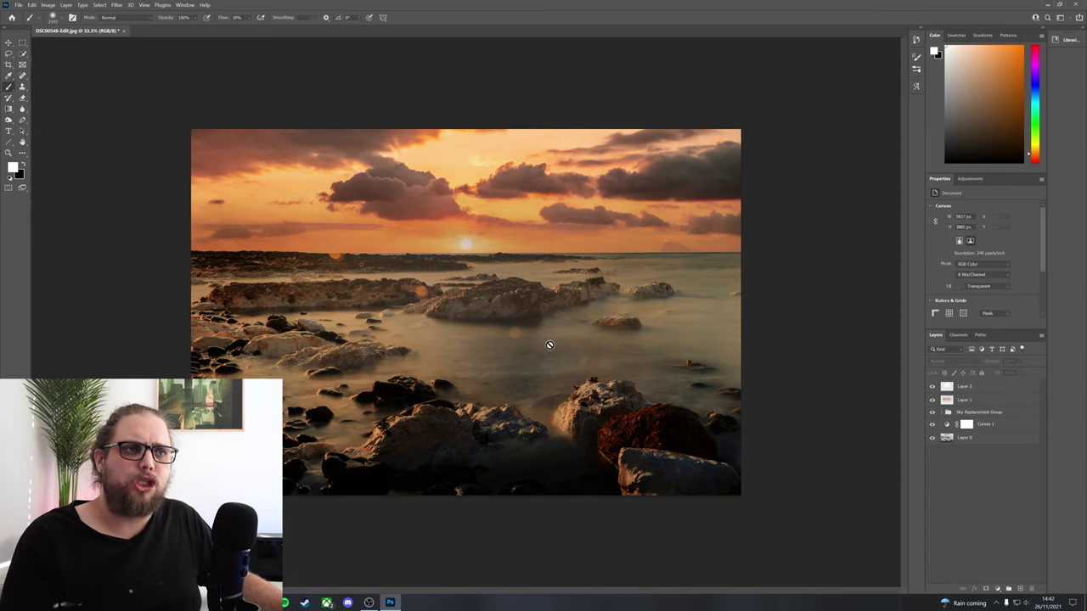
Step: Add a darkening Curves 2 layer, invert its mask, and brush it onto the middle band of rocks
{"action": "left_click", "coordinate": [997, 588]}
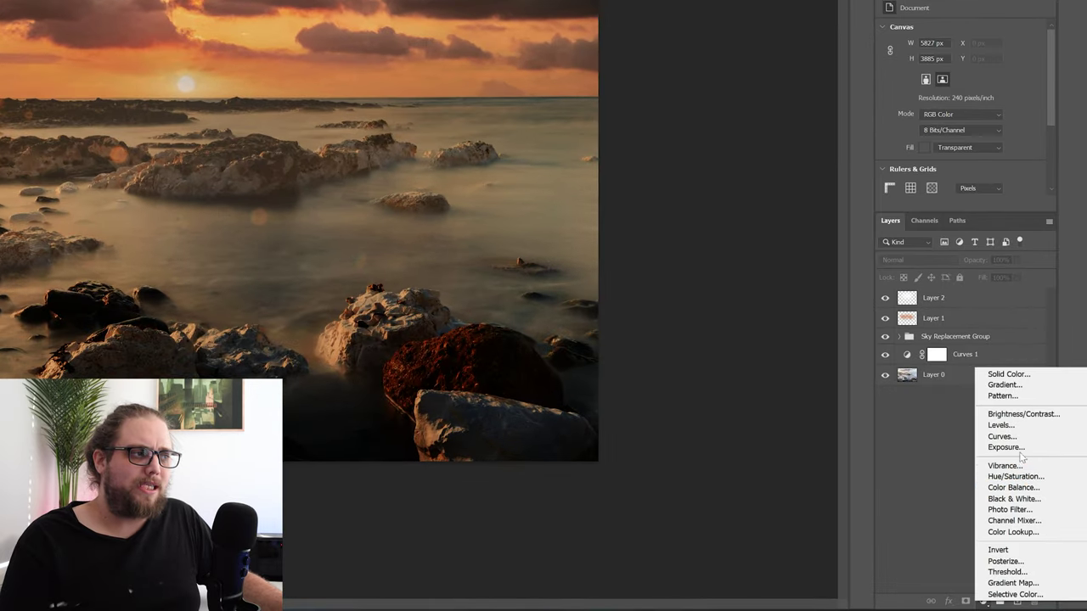
{"action": "left_click", "coordinate": [1010, 477]}
{"action": "left_click_drag", "start_coordinate": [965, 138], "coordinate": [962, 152]}
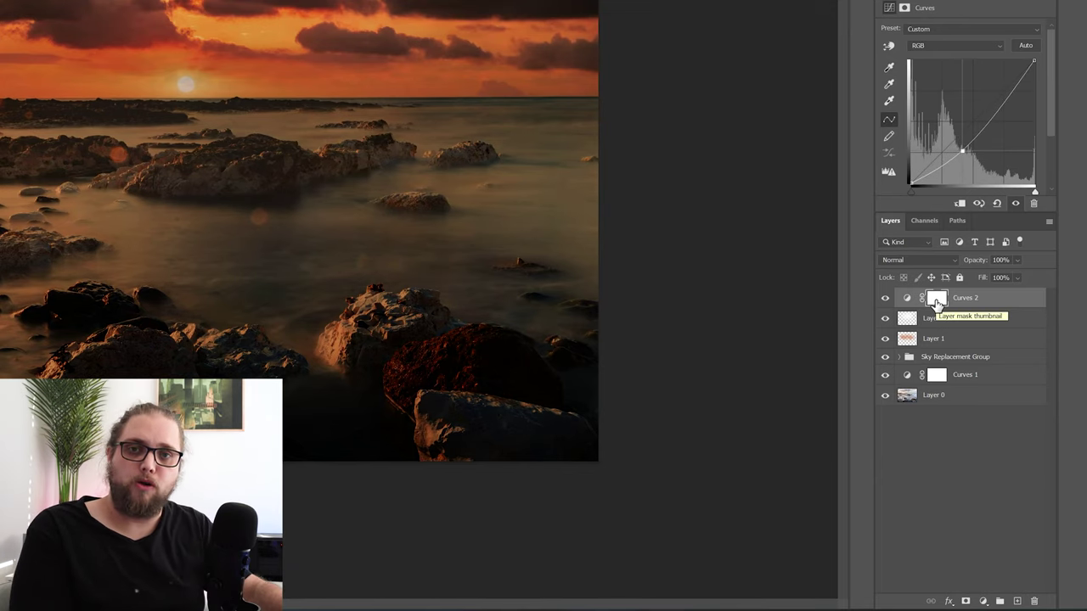
{"action": "key", "text": "ctrl+i"}
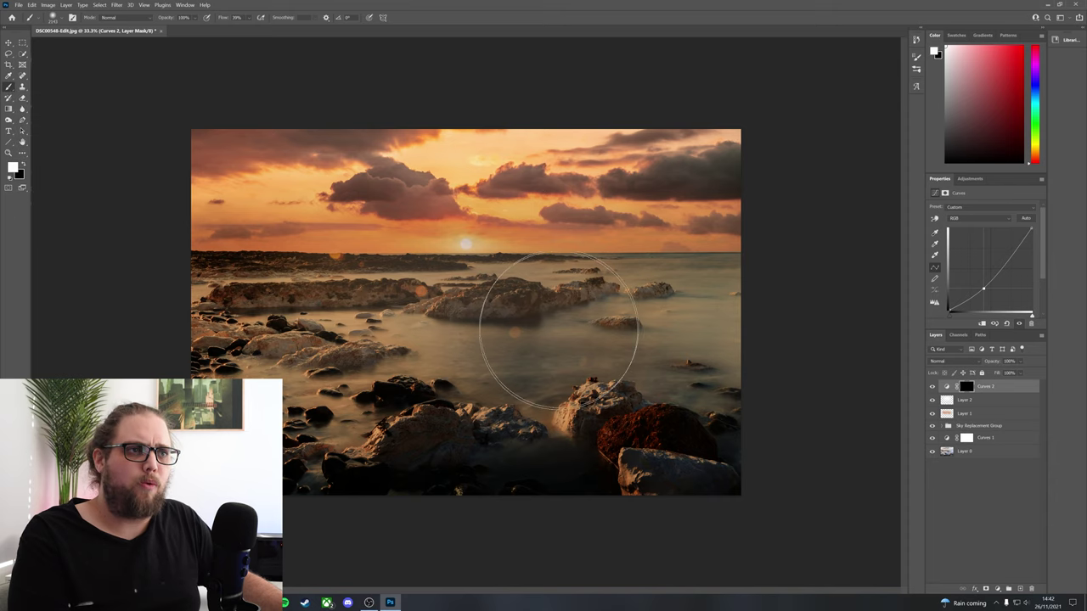
{"action": "left_click_drag", "start_coordinate": [247, 302], "coordinate": [594, 306]}
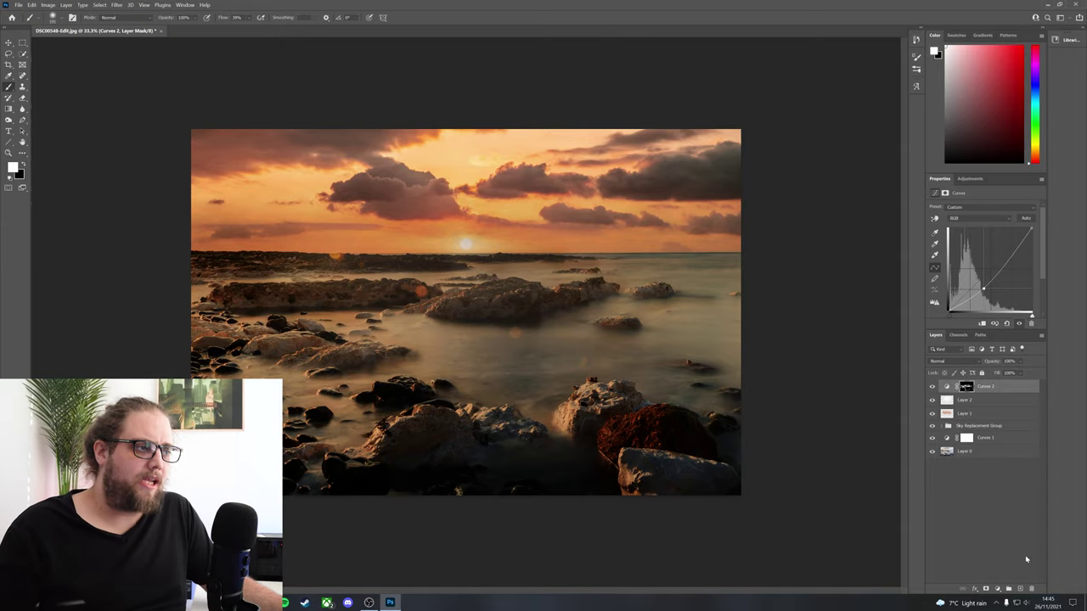
Step: Add a brightening Curves 3 layer, invert its mask with Ctrl+I, and adjust brush size and hardness
{"action": "left_click", "coordinate": [998, 588]}
{"action": "left_click", "coordinate": [1024, 464]}
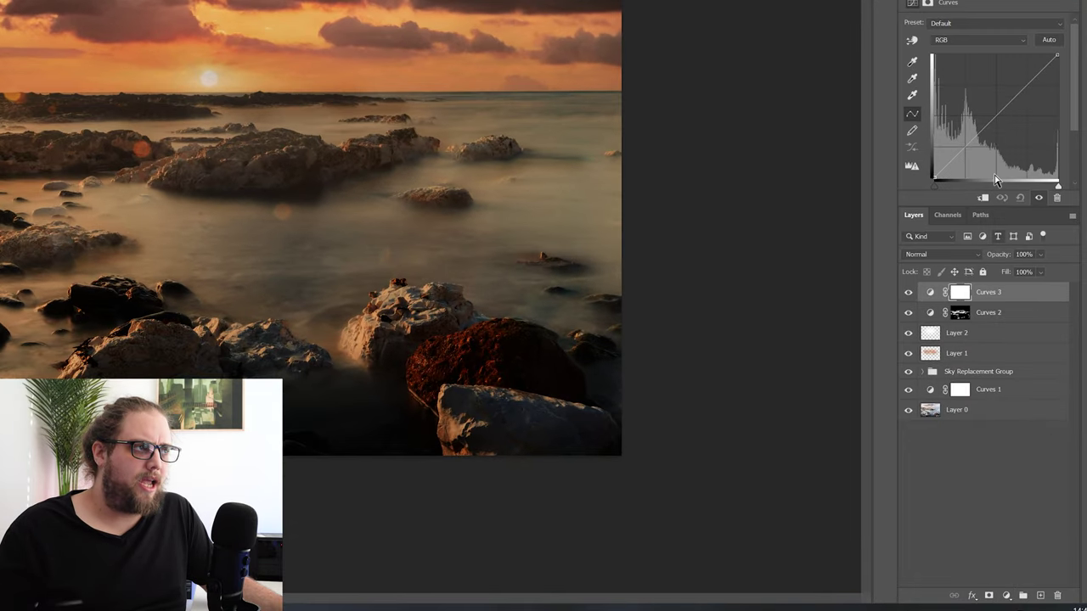
{"action": "left_click_drag", "start_coordinate": [996, 122], "coordinate": [985, 103]}
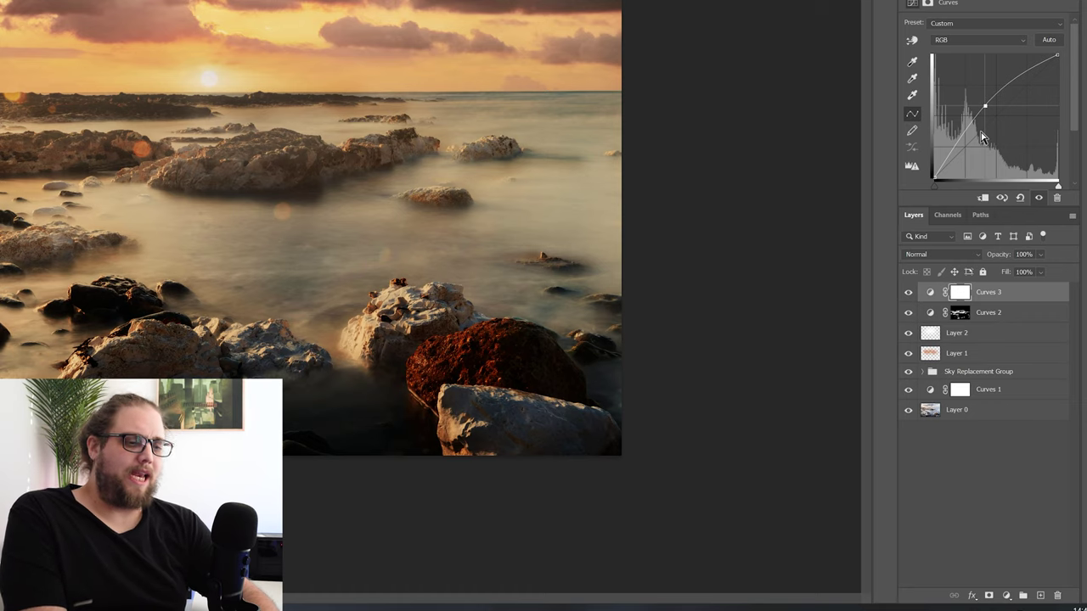
{"action": "key", "text": "ctrl+i"}
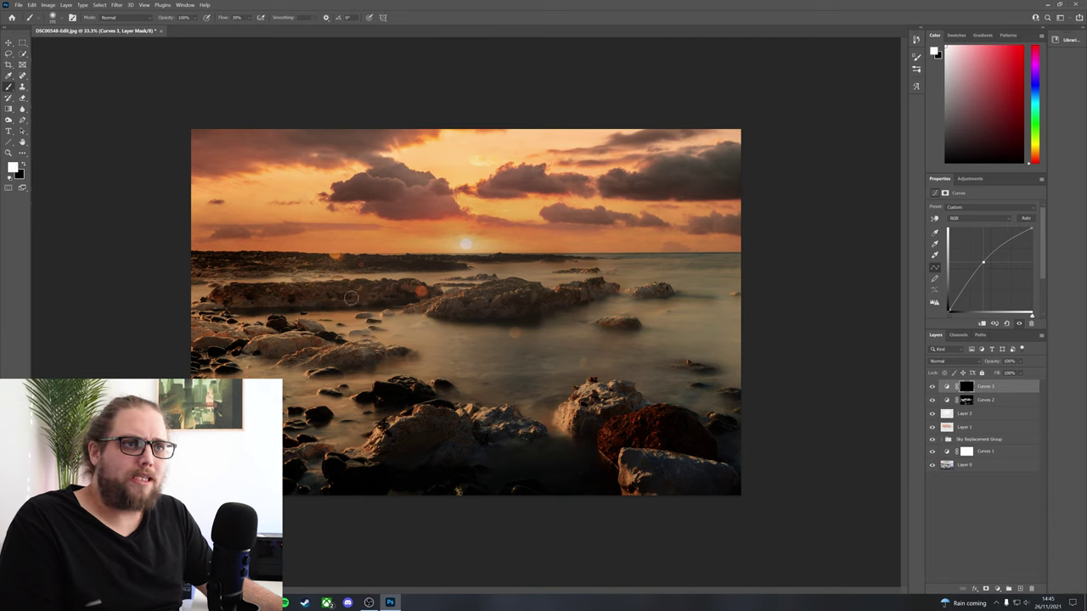
{"action": "right_click", "coordinate": [330, 350], "text": "alt"}
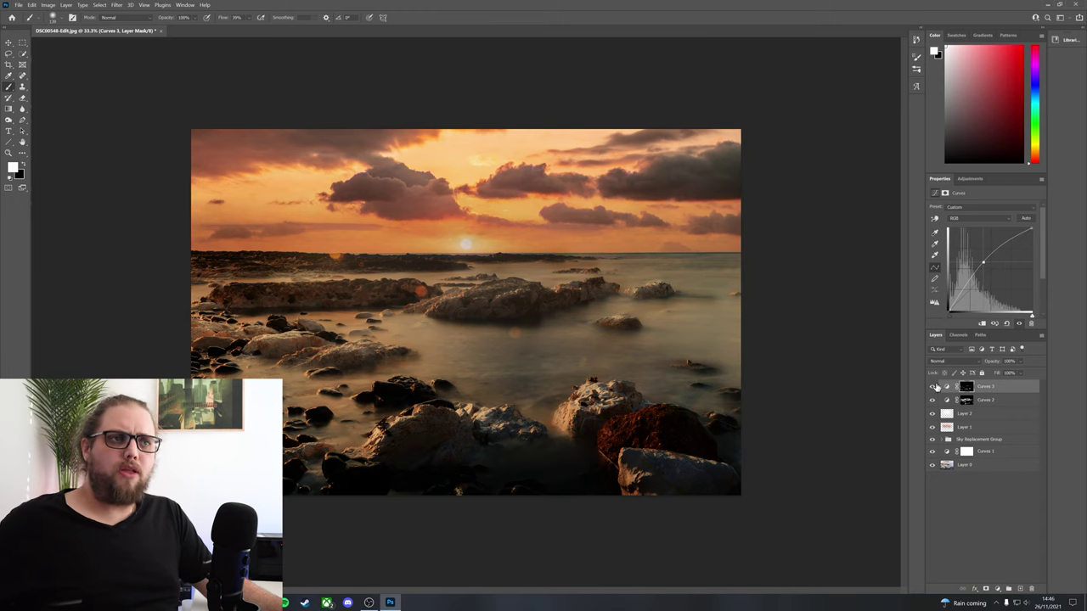
{"action": "left_click", "coordinate": [933, 387]}
{"action": "left_click", "coordinate": [932, 387]}
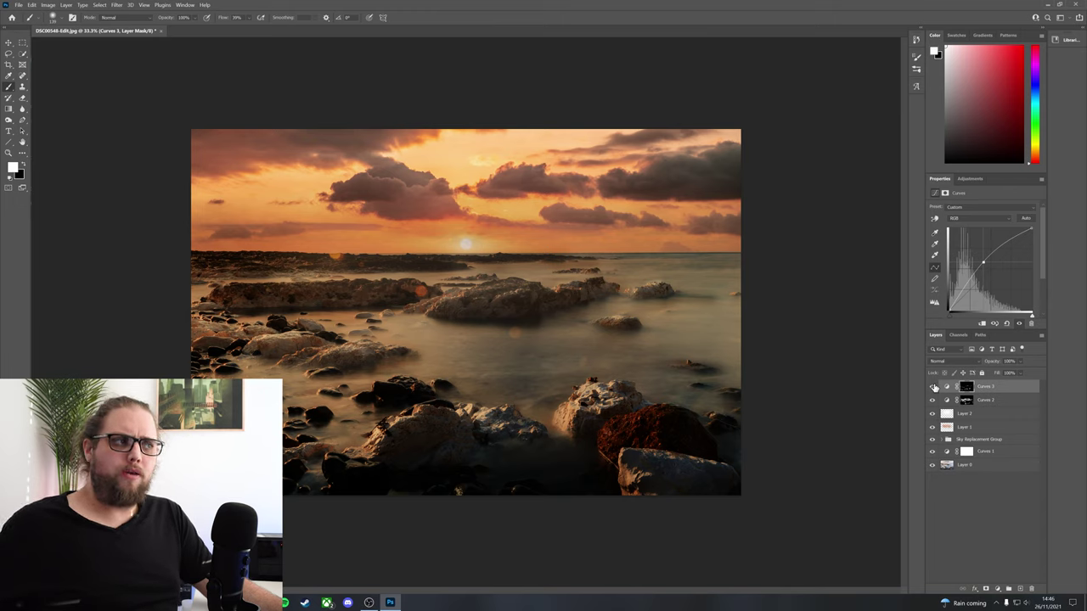
{"action": "left_click", "coordinate": [933, 401]}
{"action": "left_click", "coordinate": [933, 401]}
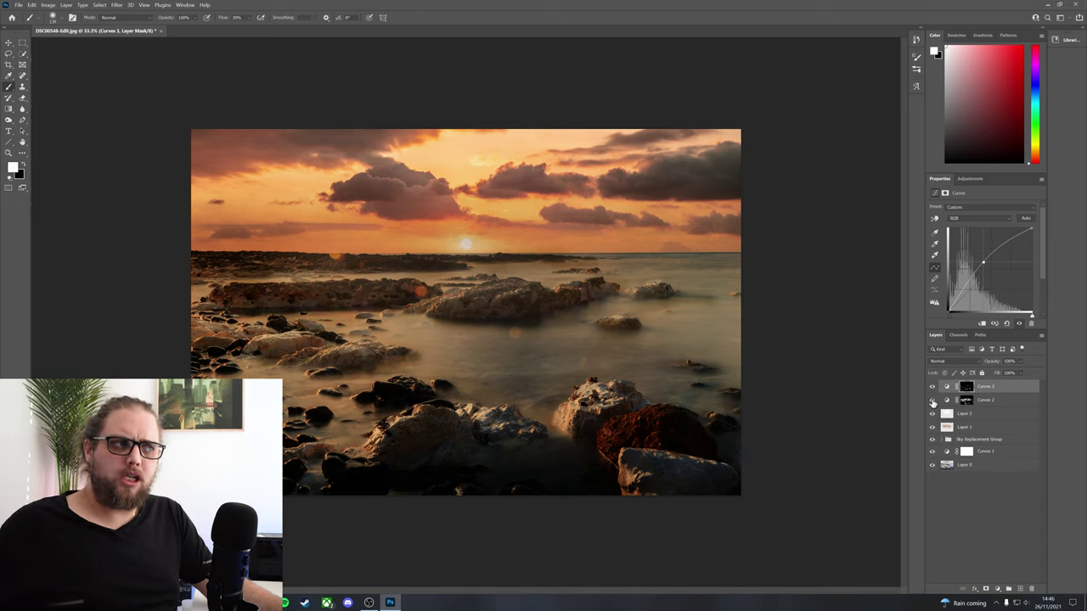
{"action": "left_click", "coordinate": [933, 467], "text": "alt"}
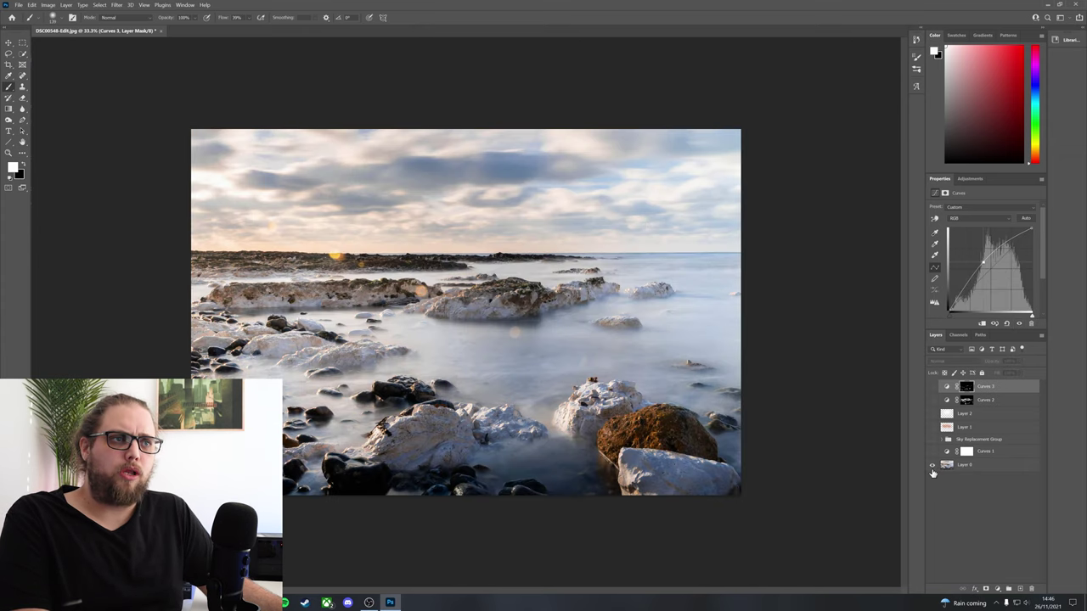
{"action": "left_click", "coordinate": [932, 467], "text": "alt"}
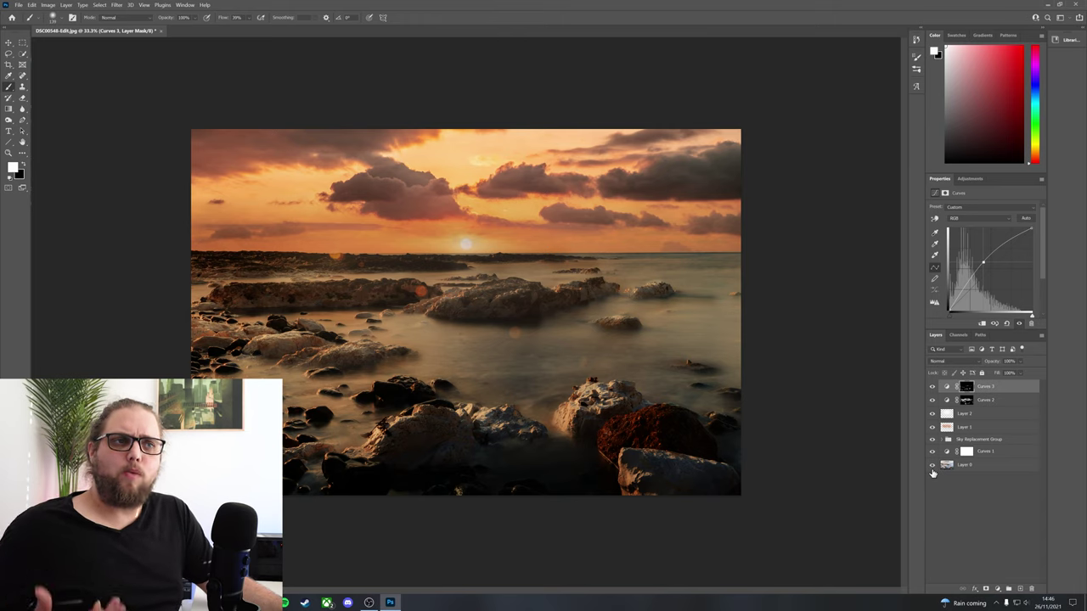
{"action": "left_click", "coordinate": [950, 502]}
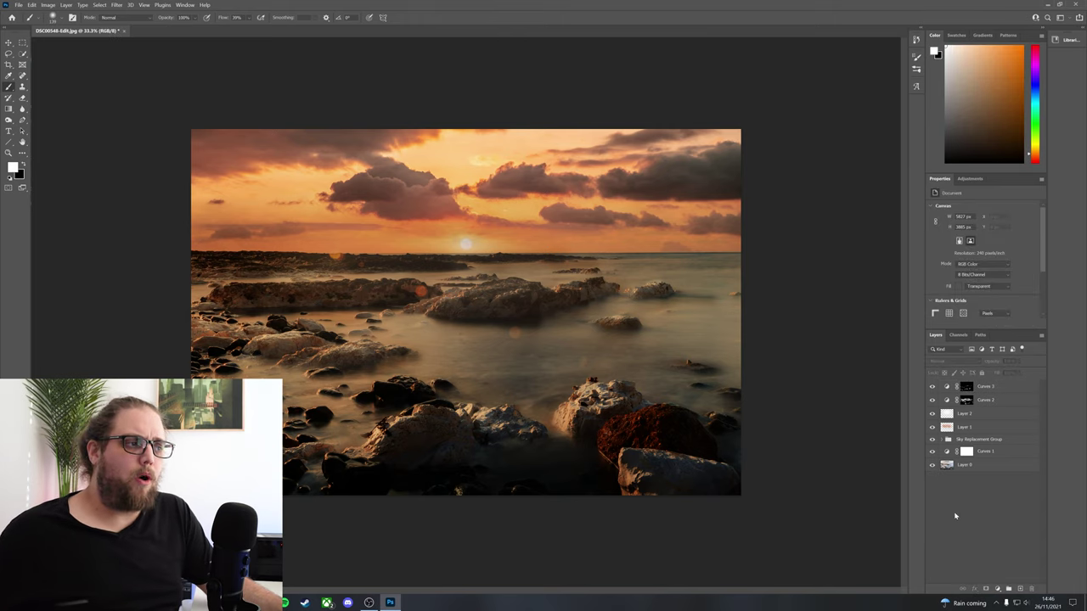
Step: Add a Color Lookup layer with the TealOrangePlusContrast.3DL LUT and lower its opacity to 30%
{"action": "left_click", "coordinate": [997, 589]}
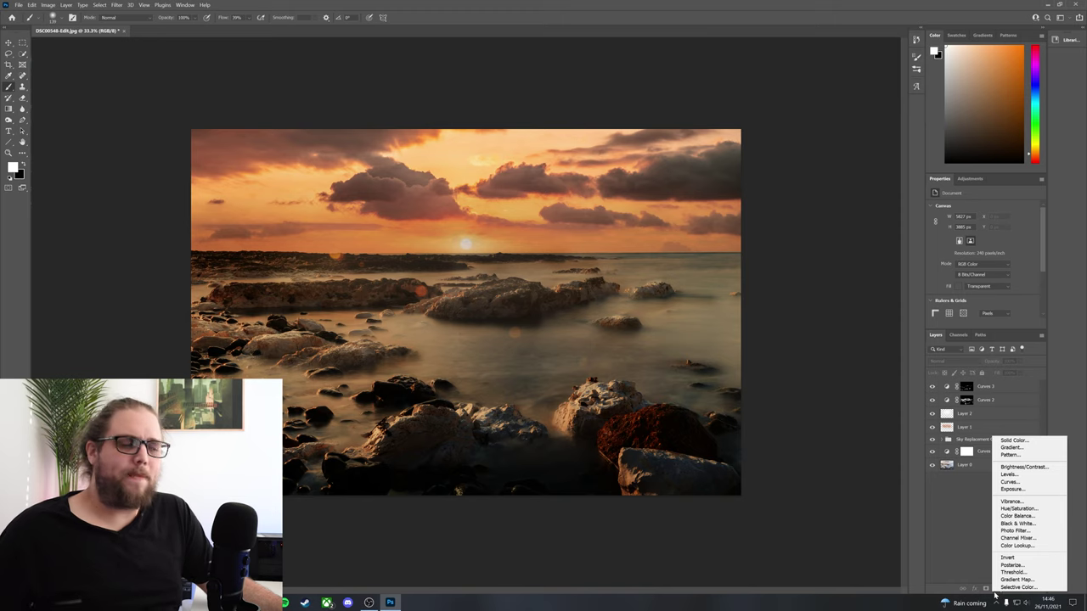
{"action": "left_click", "coordinate": [1017, 546]}
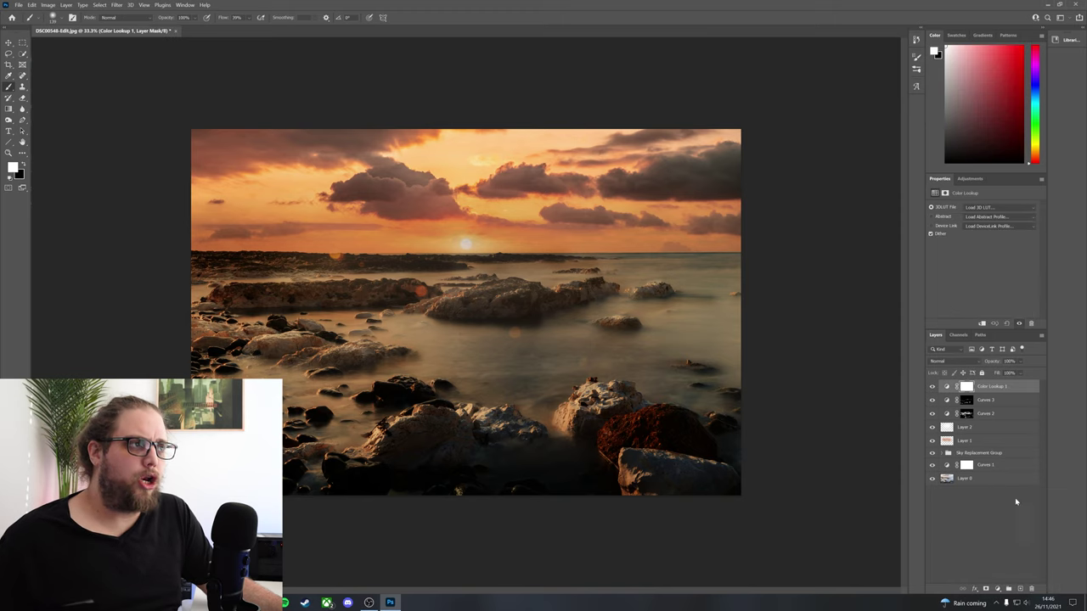
{"action": "left_click", "coordinate": [980, 207]}
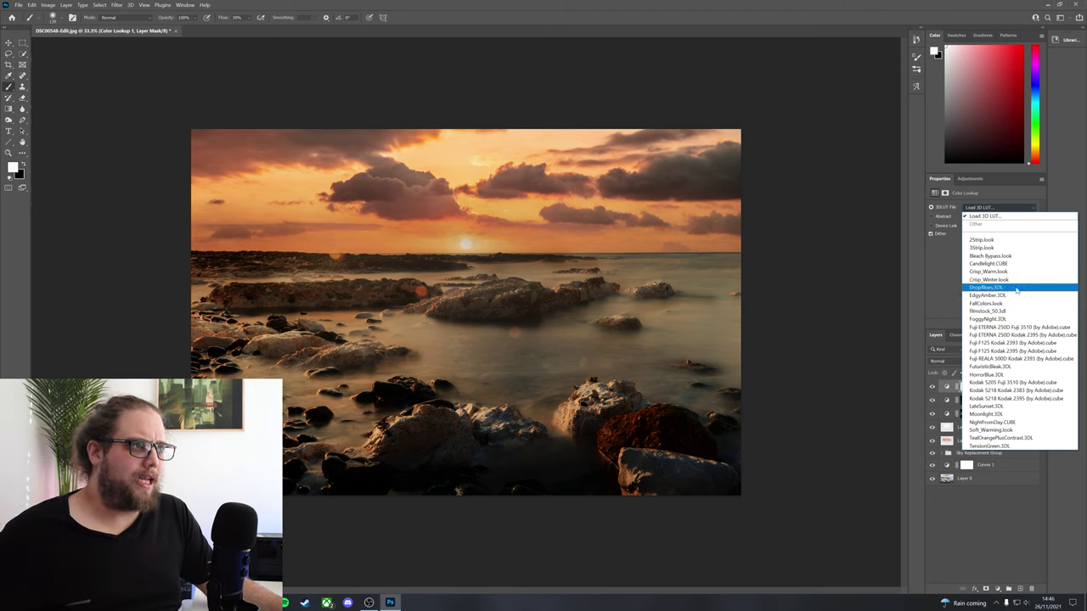
{"action": "left_click", "coordinate": [1017, 439]}
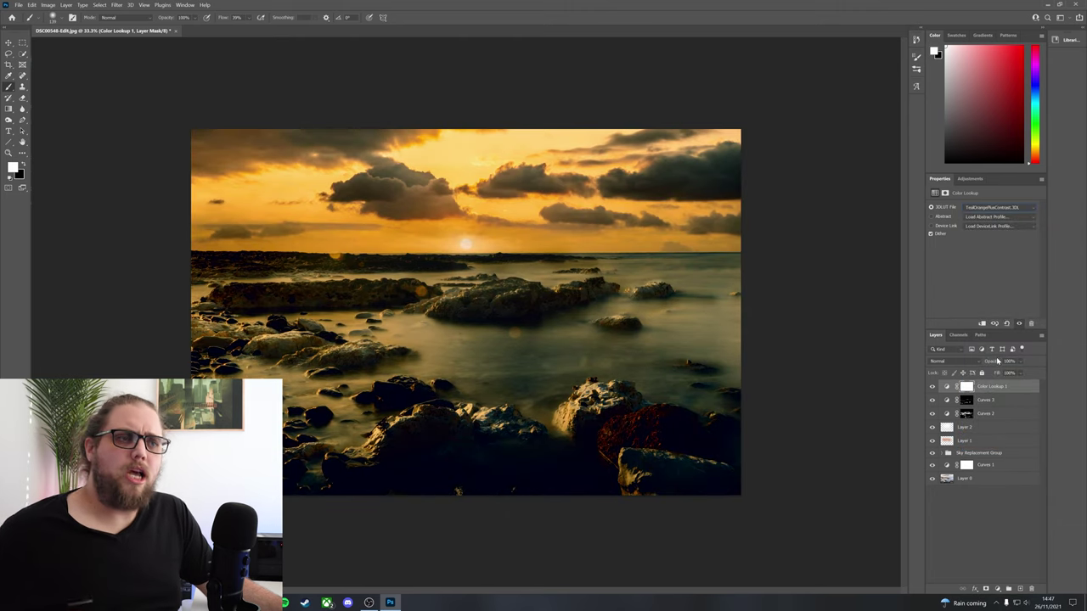
{"action": "left_click_drag", "start_coordinate": [997, 365], "coordinate": [962, 364]}
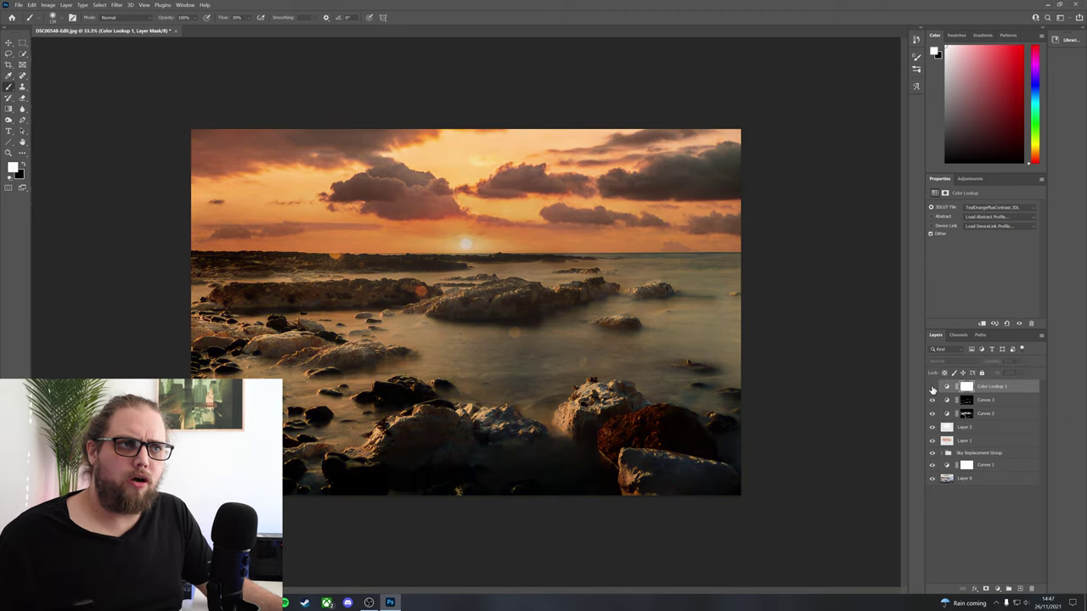